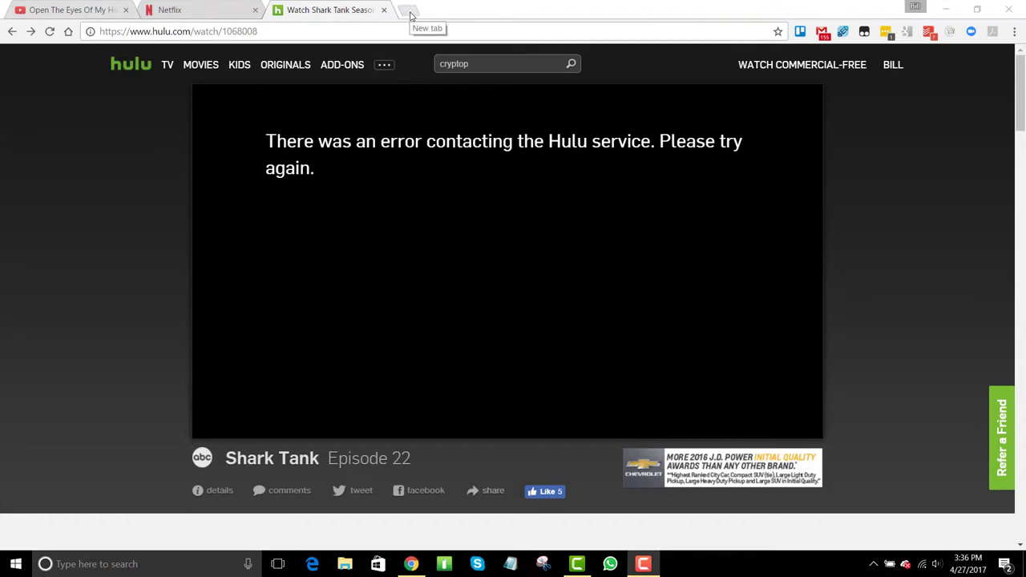
Open a new Chrome tab beside the Hulu tab.
click(409, 11)
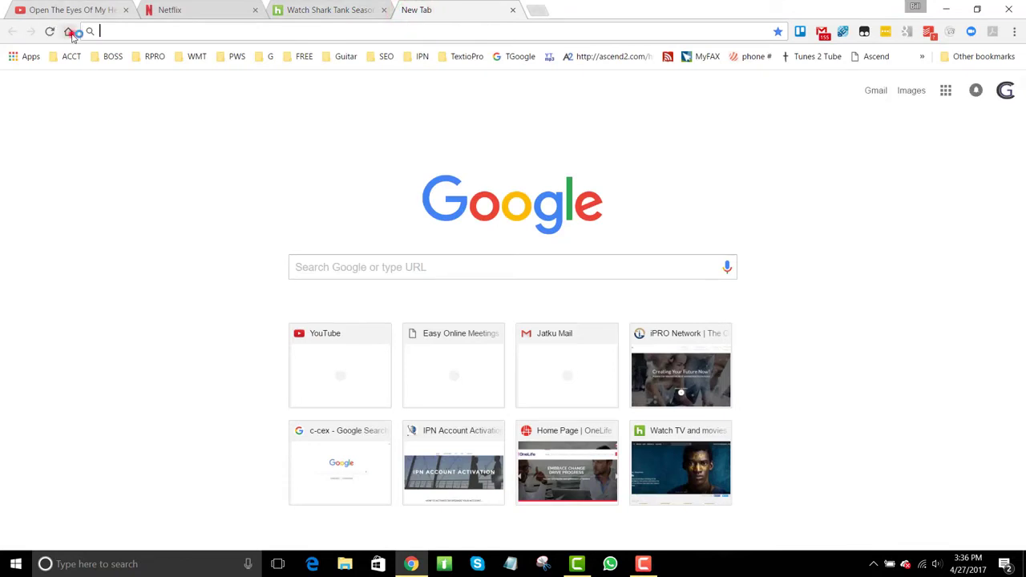
Load the Google home page, then enter procommerce.io in the address bar.
click(69, 31)
click(249, 31)
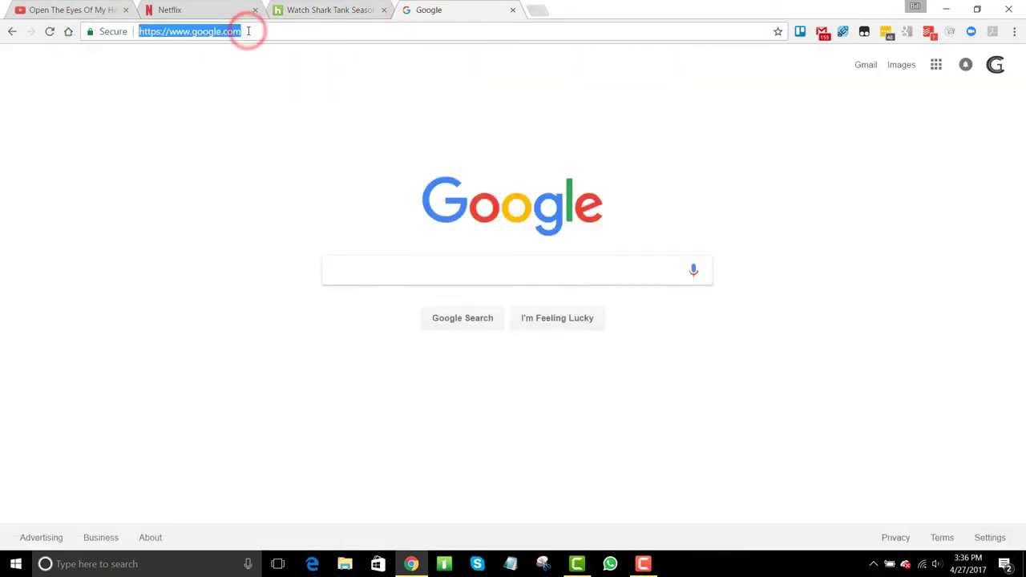
text(procommerce.)
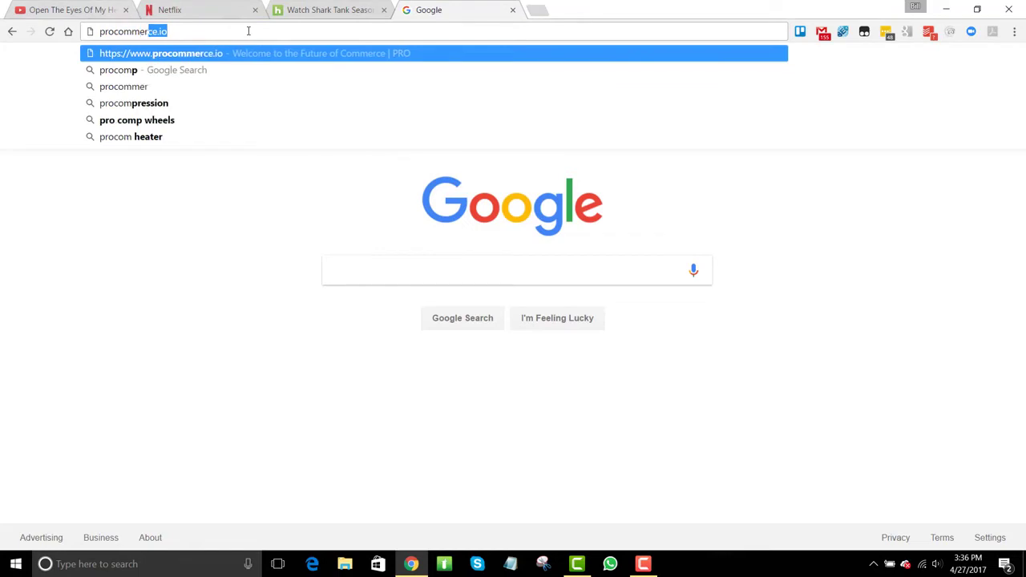
text(io)
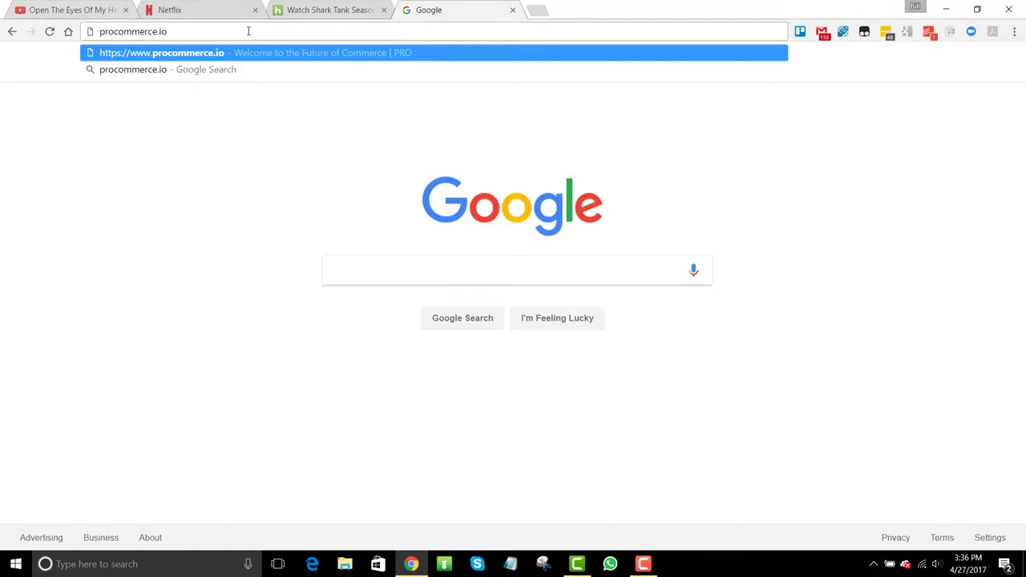
key(Return)
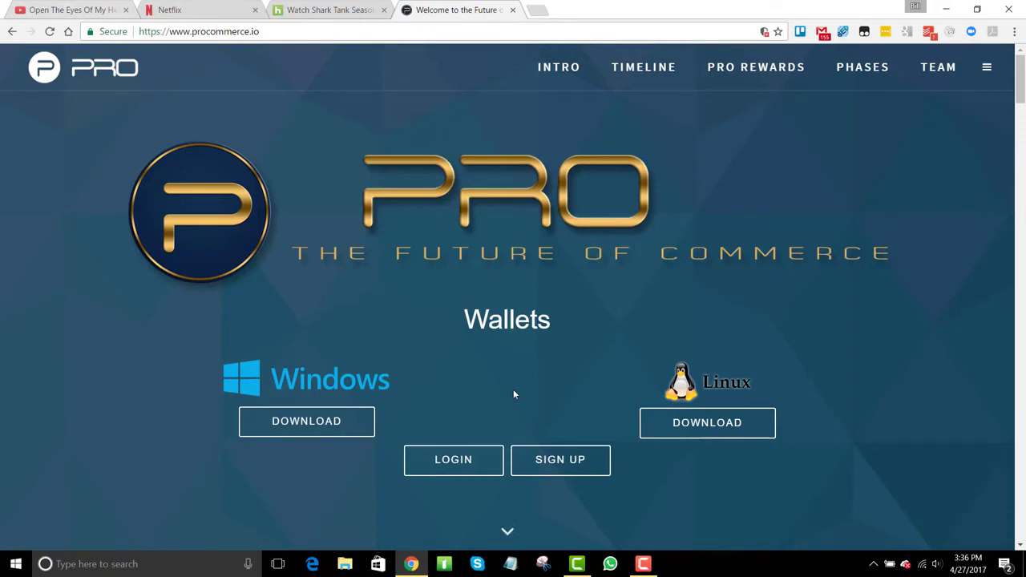
Download the Windows ProCurrency wallet zip and show it in its Downloads folder.
click(303, 425)
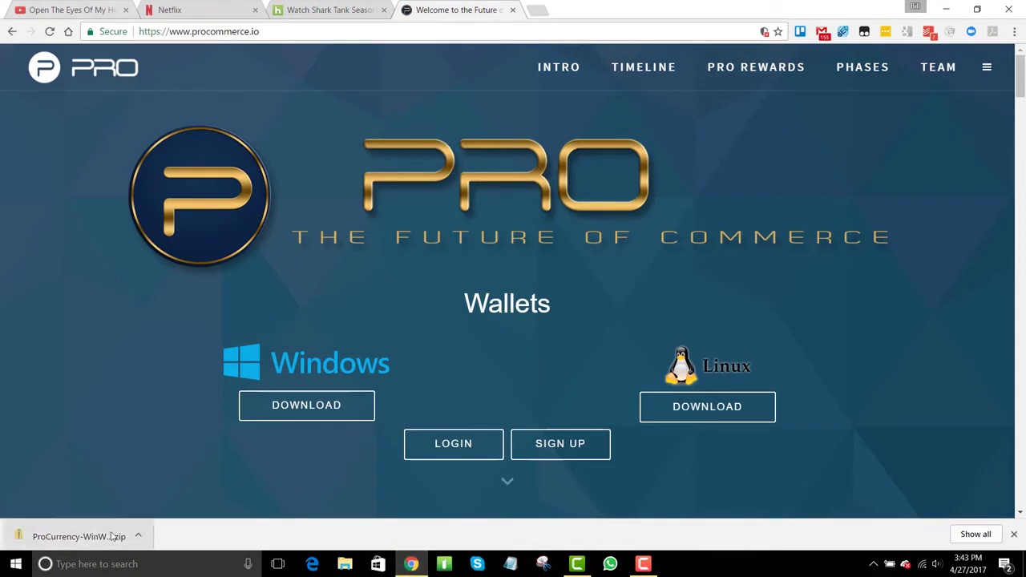
click(139, 536)
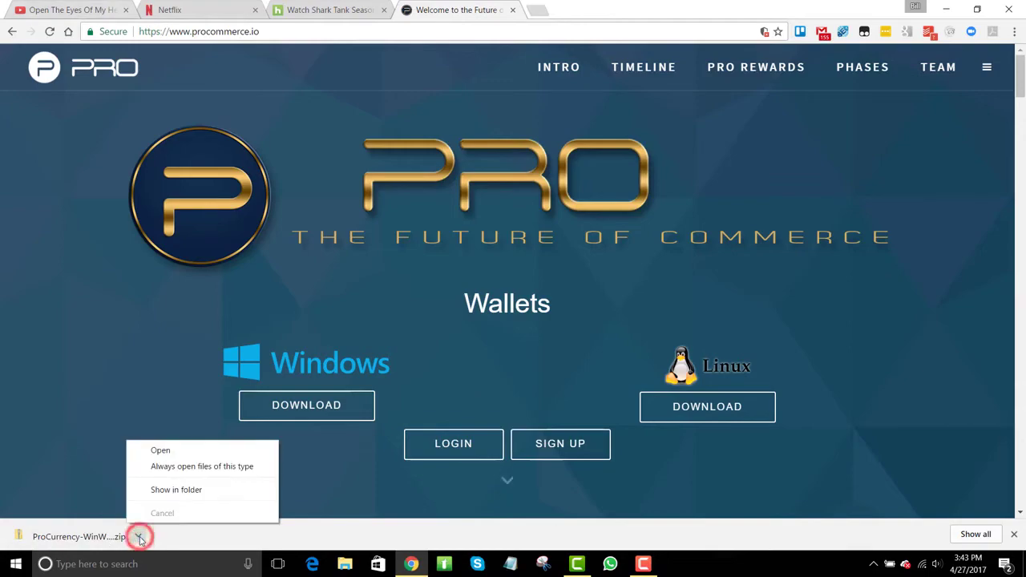
click(171, 491)
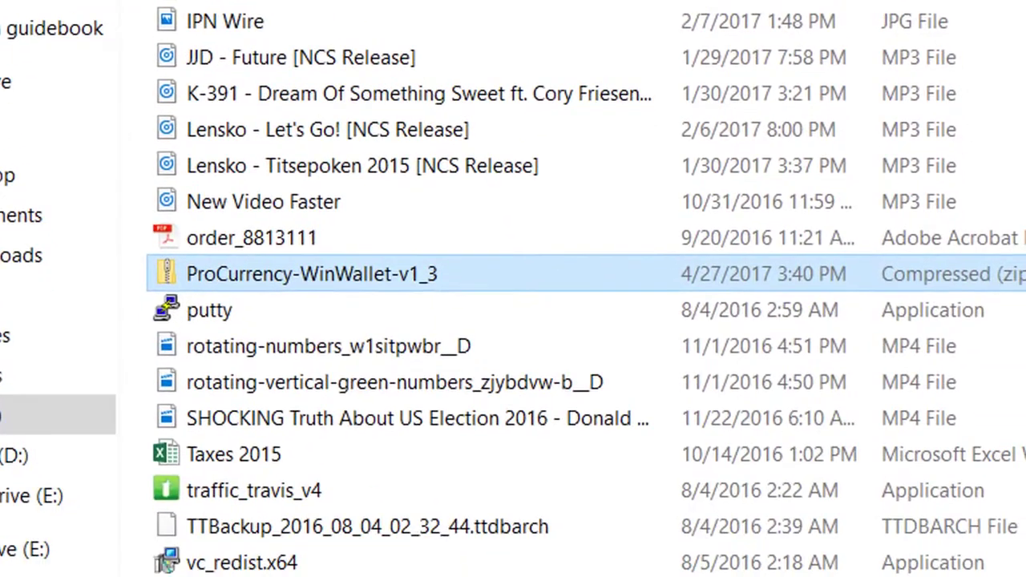
Bring up the context menu for the ProCurrency-WinWallet-v1_3 zip in Downloads.
mouse_move(169, 276)
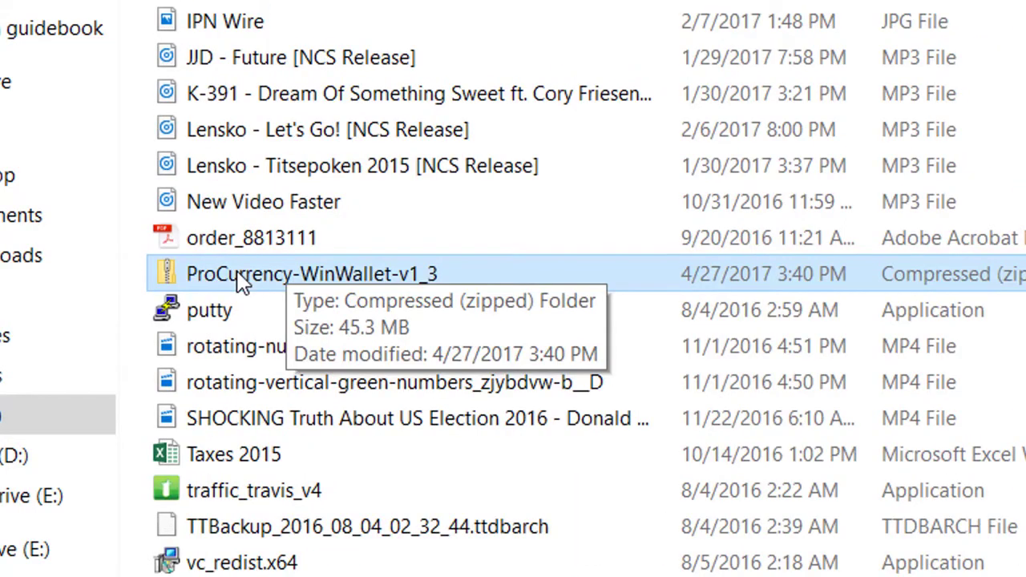
right_click(240, 281)
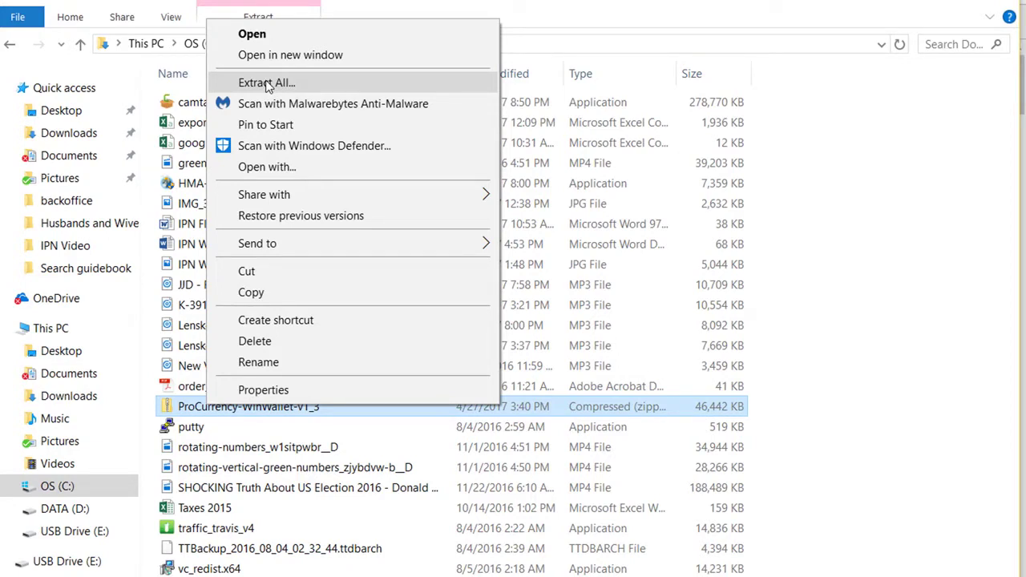
Extract the wallet zip into a destination folder renamed to Downloads\ProCurrencyWallet.
click(267, 83)
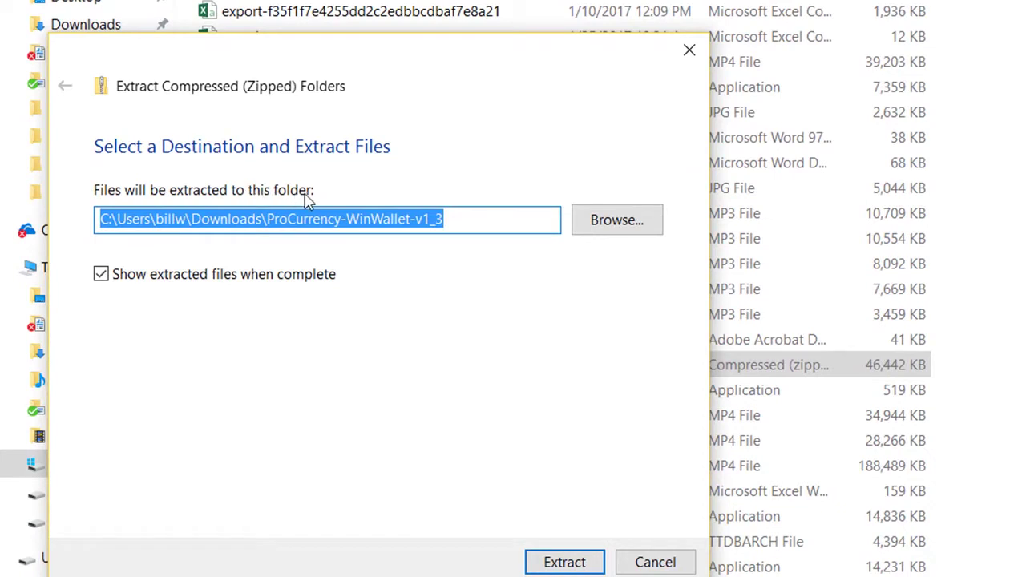
click(348, 219)
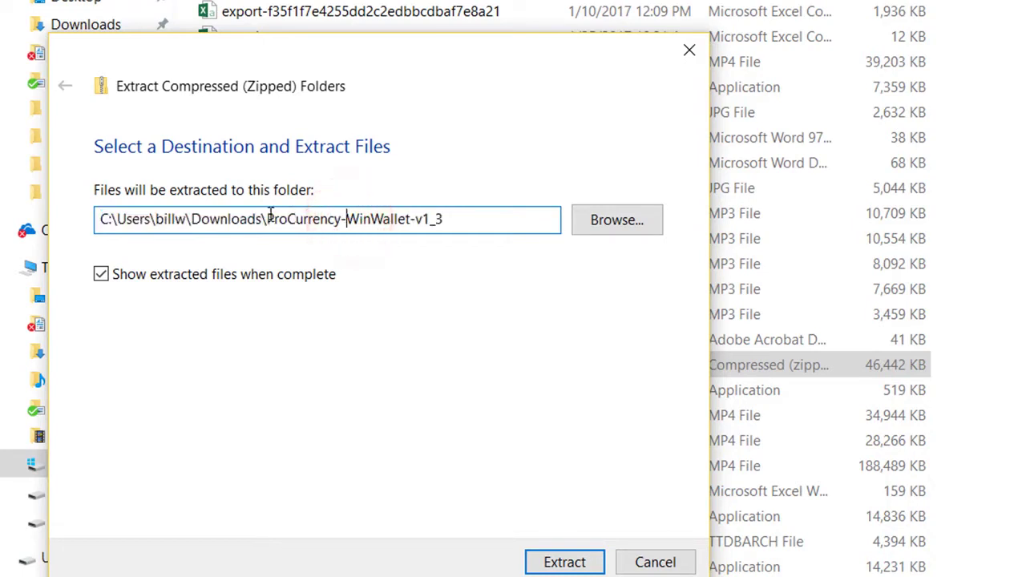
drag(340, 218, 447, 224)
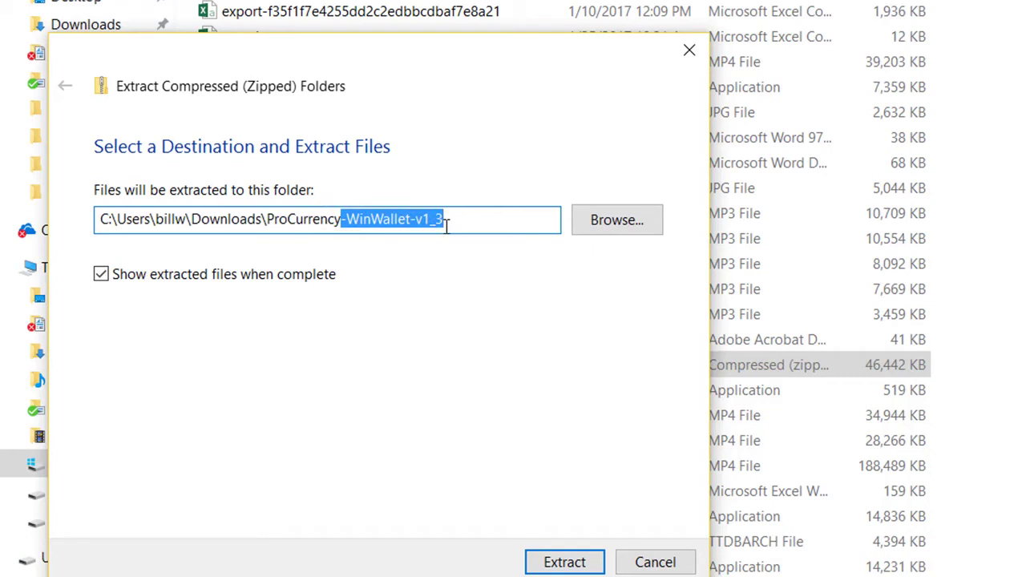
key(BackSpace)
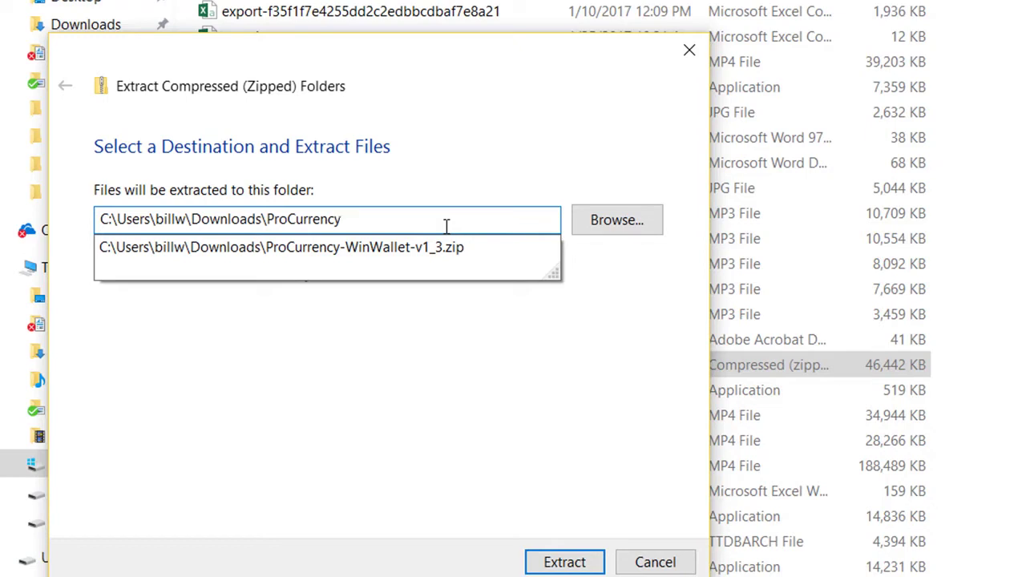
text(Wal)
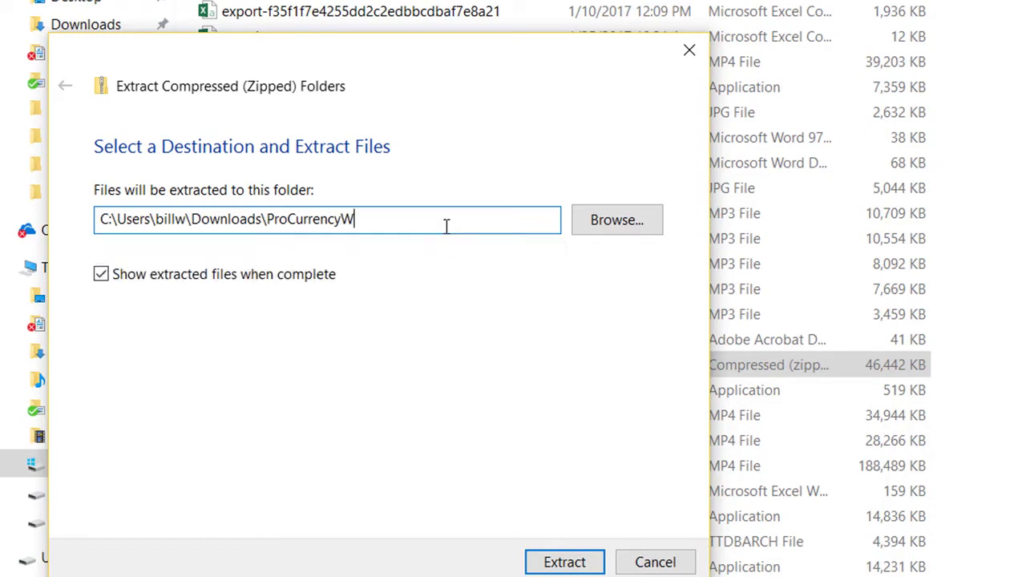
text(let)
click(550, 562)
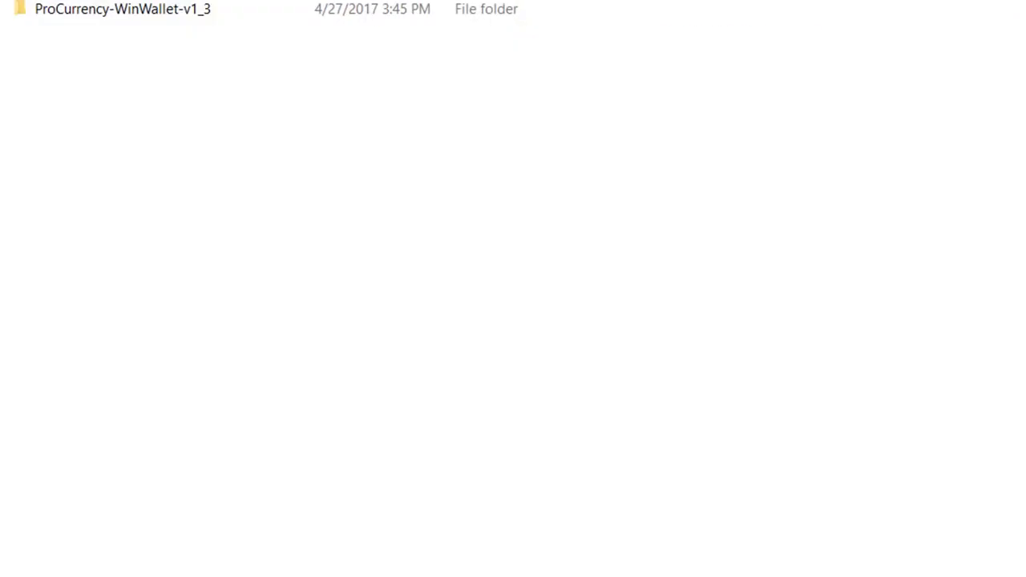
Close the extracted-folder window, keep ascending name sort, and enter the ProCurrencyWallet folder.
click(687, 19)
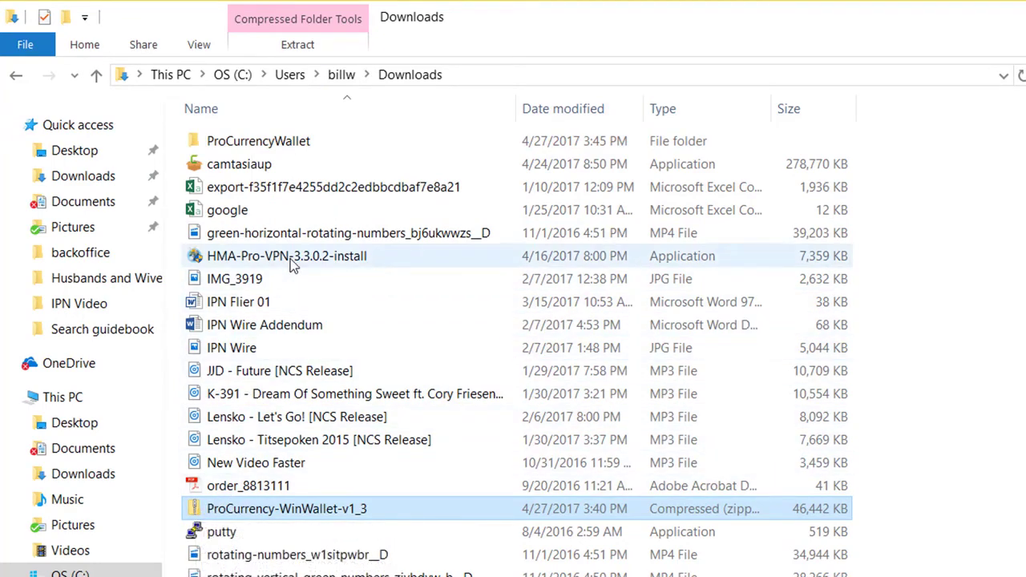
click(205, 110)
click(207, 113)
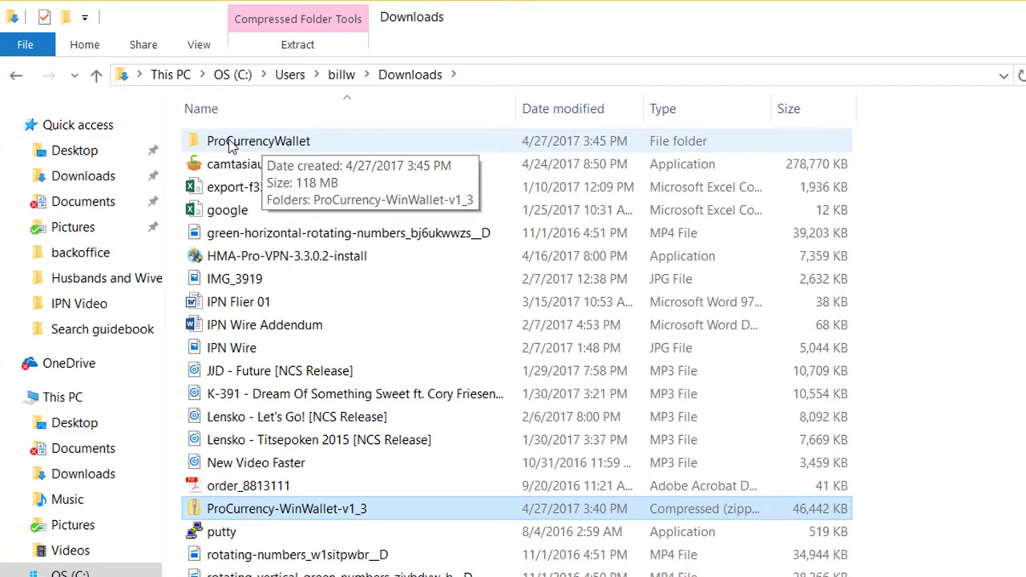
click(230, 142)
double_click(195, 142)
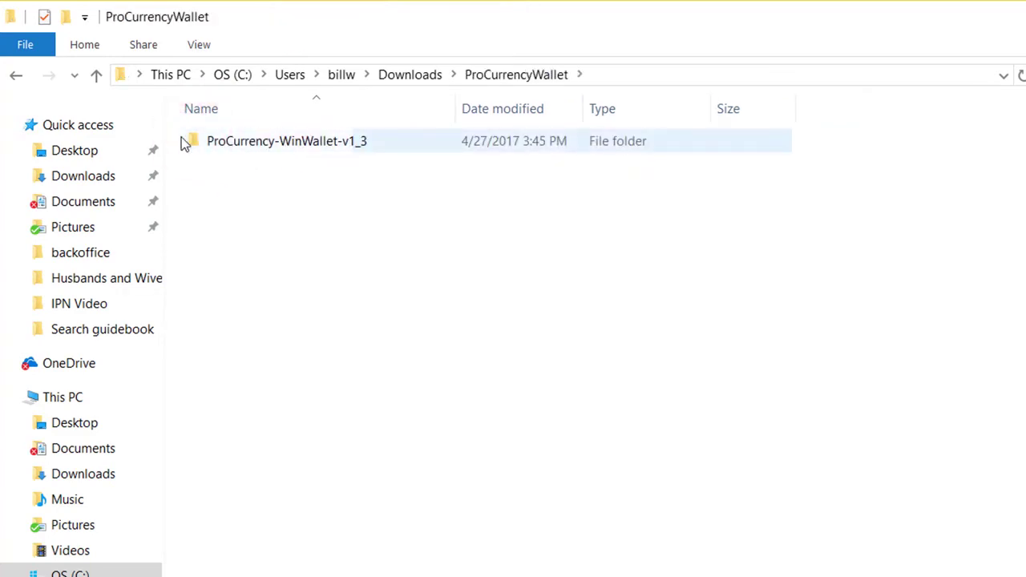
Enter the ProCurrency-WinWallet-v1_3 folder and pin ProCurrency-qt to the taskbar.
click(195, 140)
double_click(195, 139)
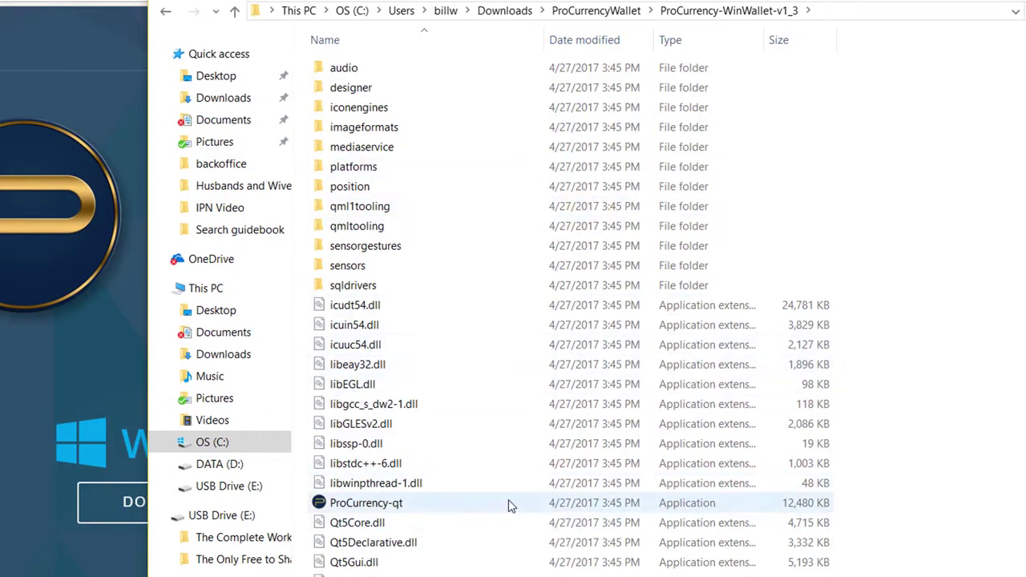
mouse_move(370, 507)
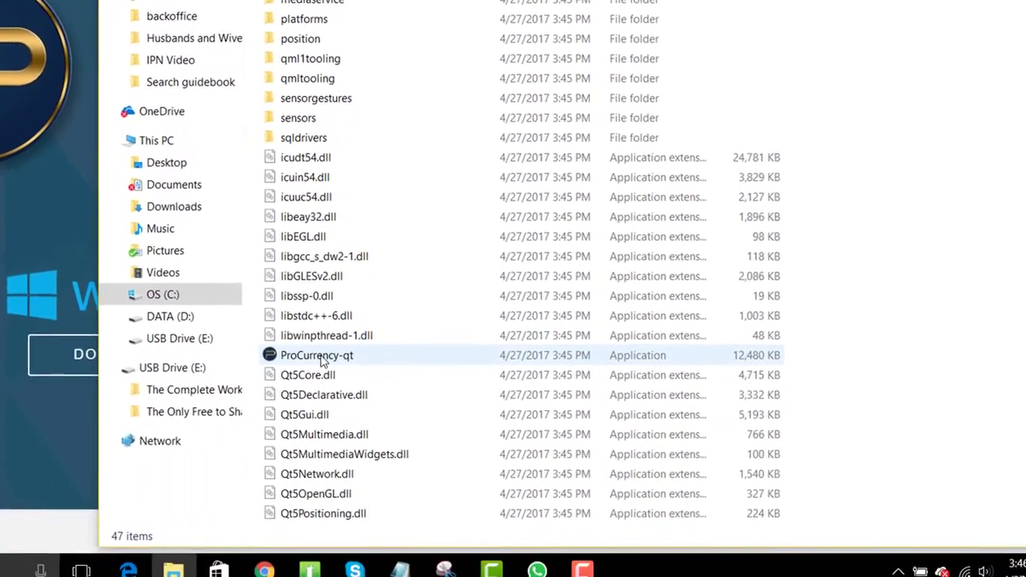
mouse_move(372, 507)
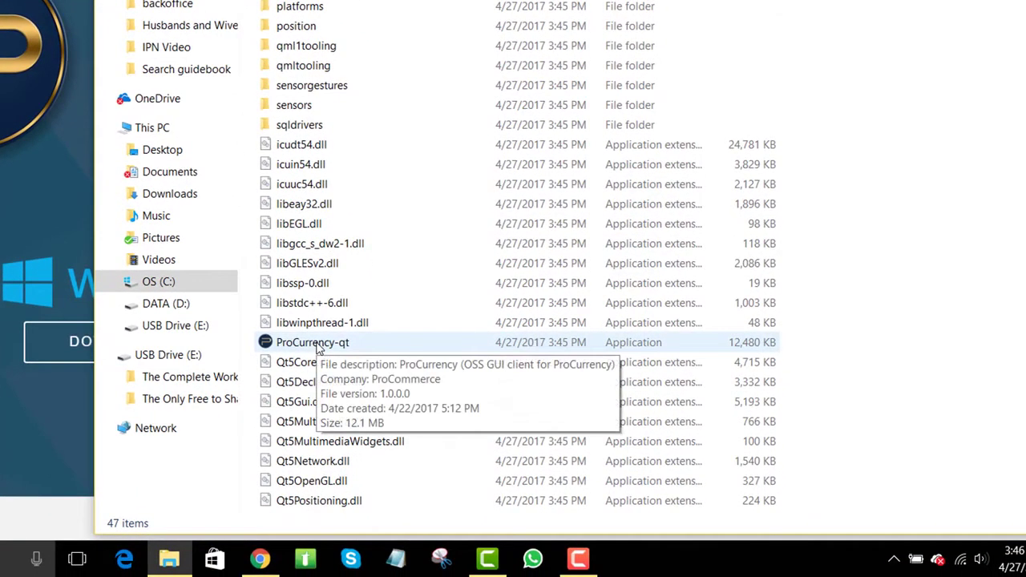
drag(318, 349, 656, 568)
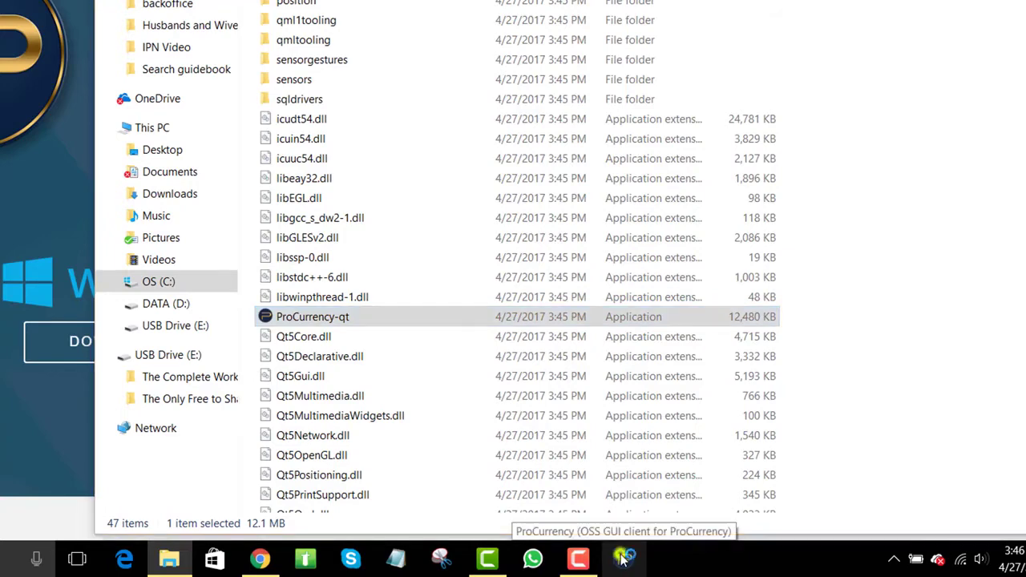
Create a desktop shortcut to ProCurrency-qt with Send to > Desktop (create shortcut).
right_click(624, 558)
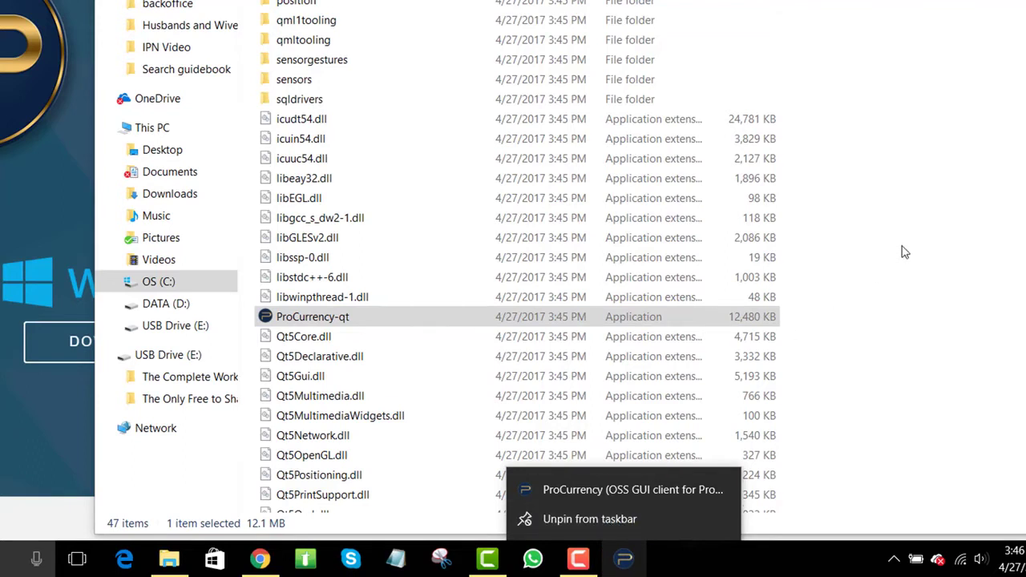
key(Escape)
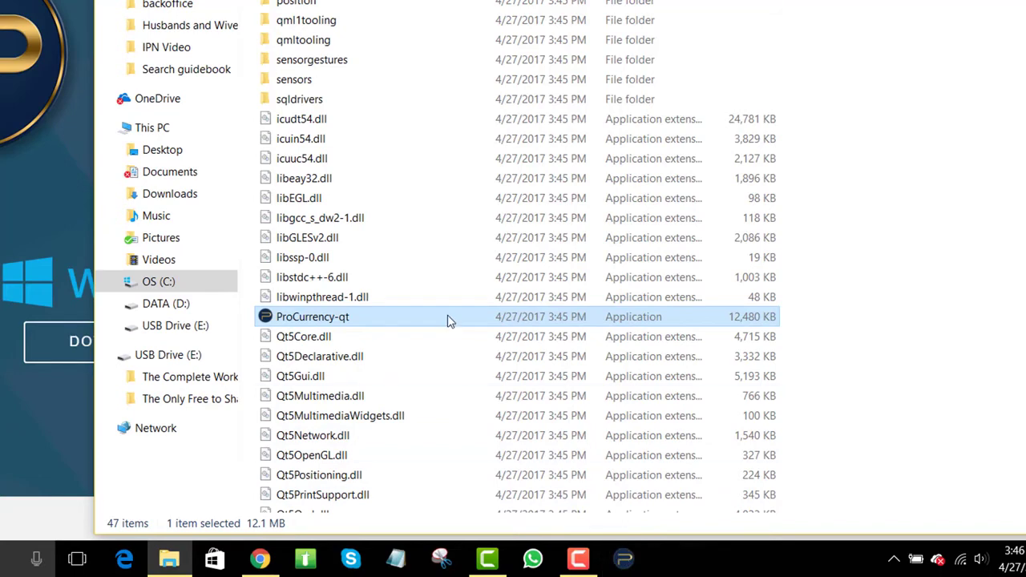
mouse_move(321, 321)
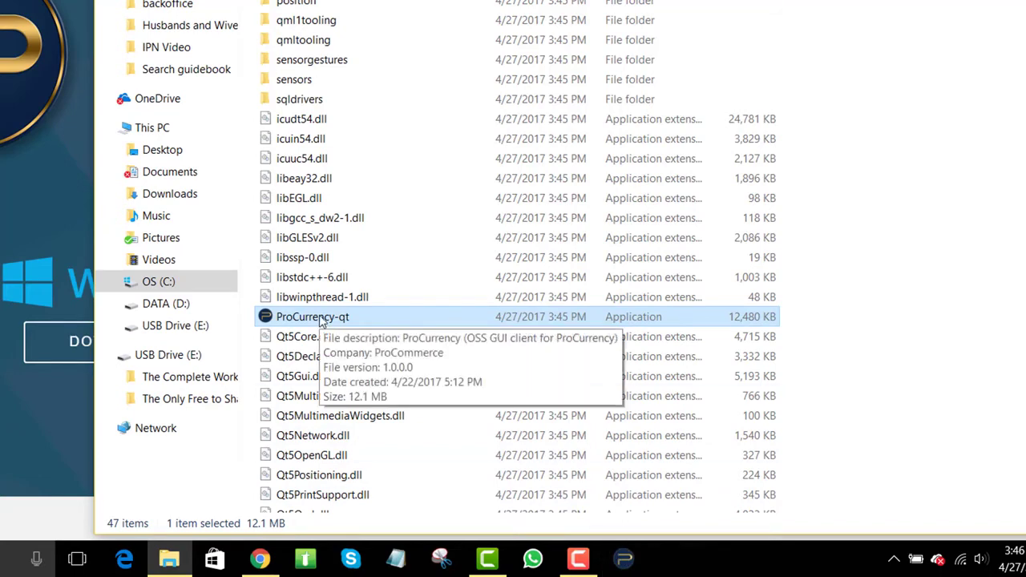
right_click(321, 319)
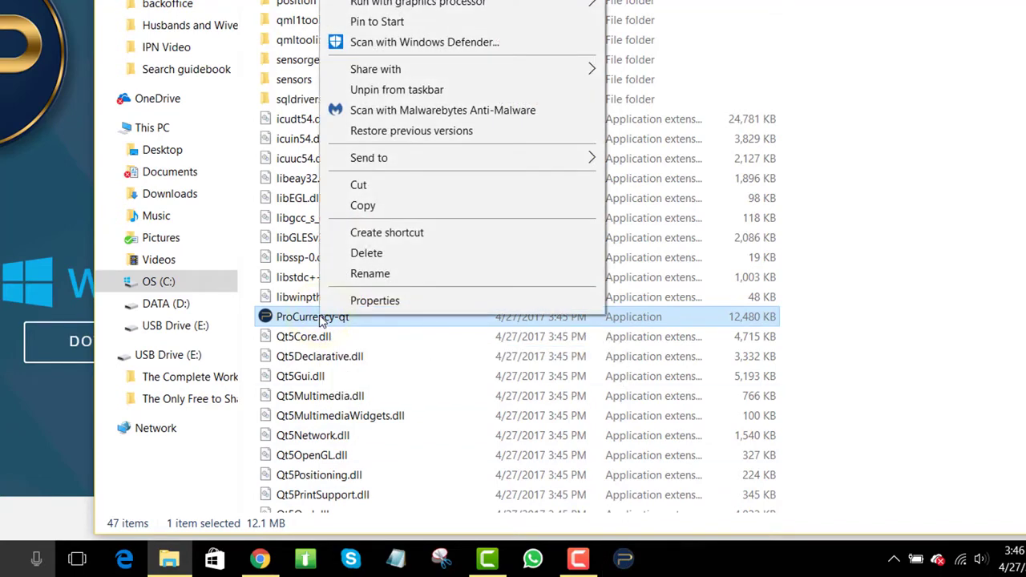
mouse_move(383, 161)
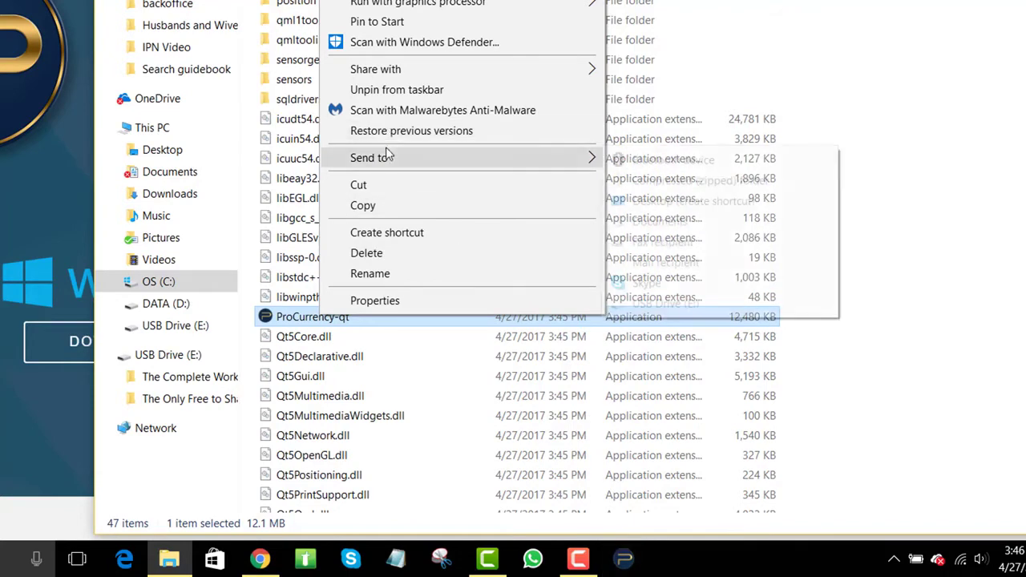
mouse_move(438, 154)
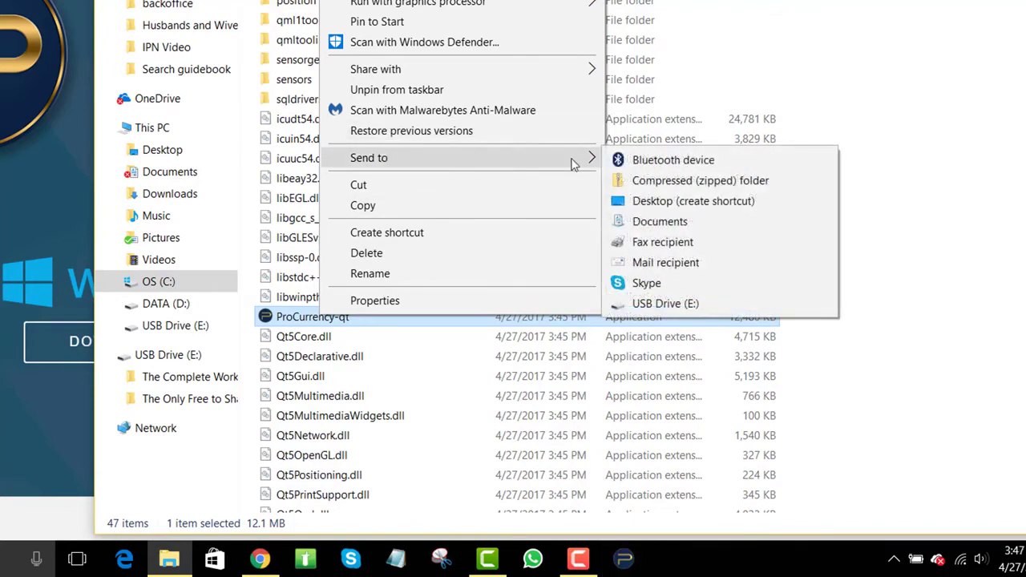
click(677, 202)
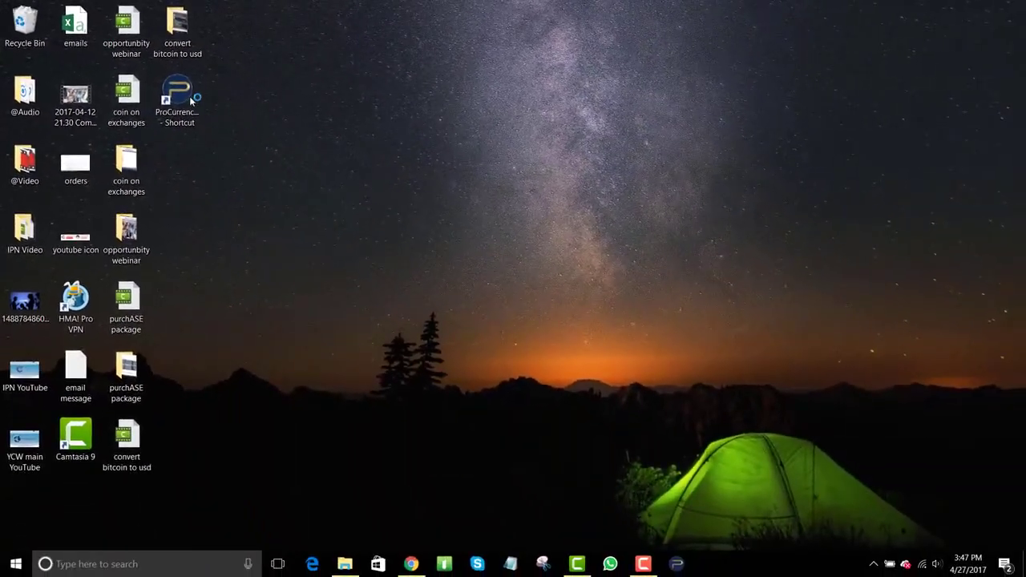
Launch the wallet from the ProCurrency desktop shortcut and bring it forward.
double_click(347, 177)
click(676, 563)
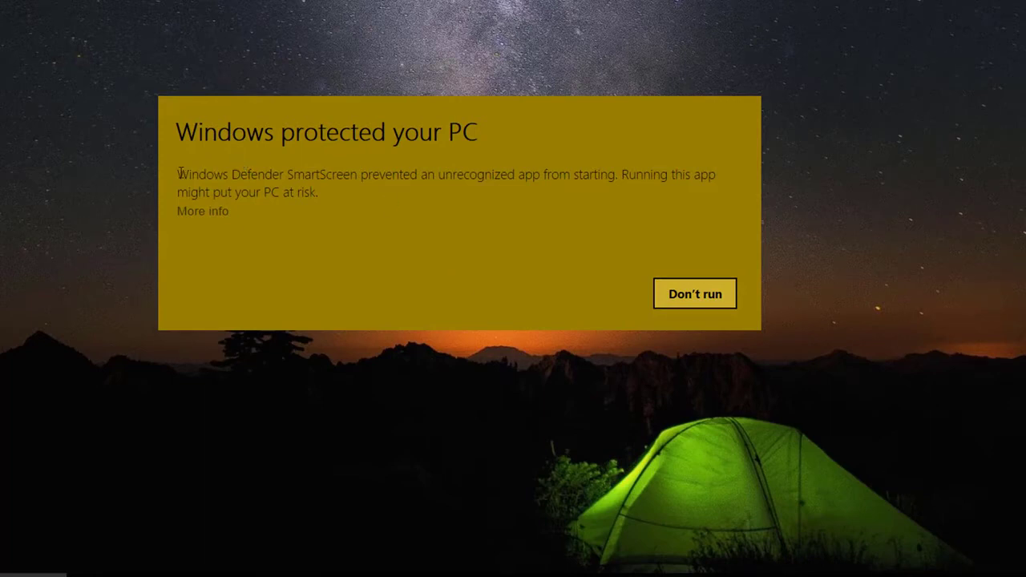
Let the unknown-publisher ProCurrency-qt.exe run despite the SmartScreen warning.
drag(177, 173, 326, 176)
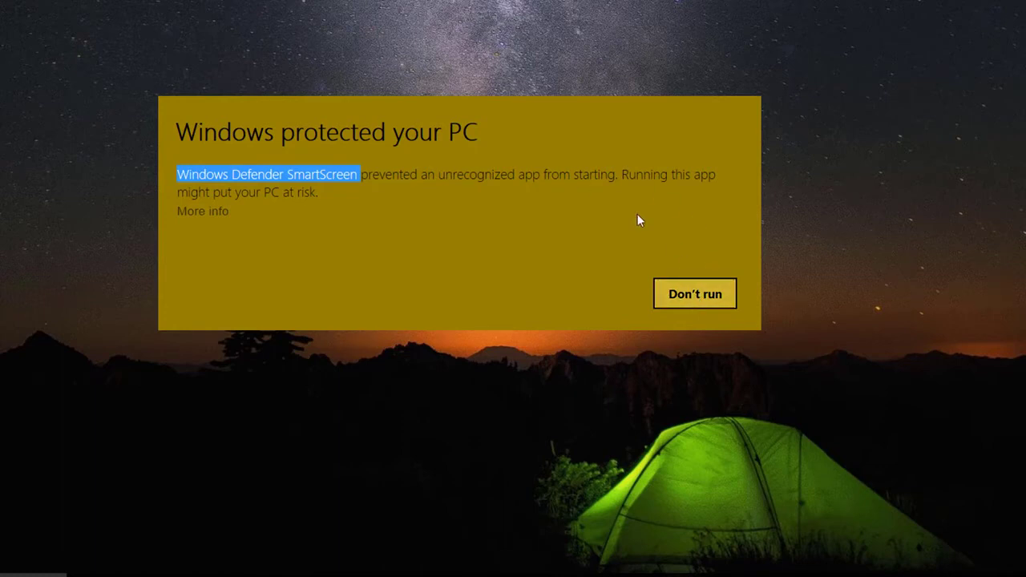
click(209, 214)
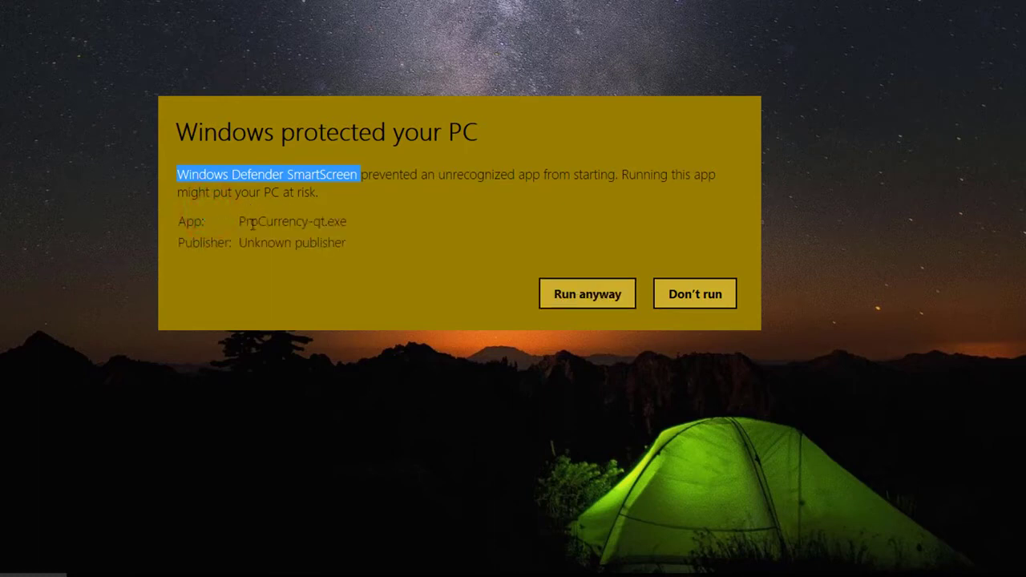
drag(238, 221, 350, 221)
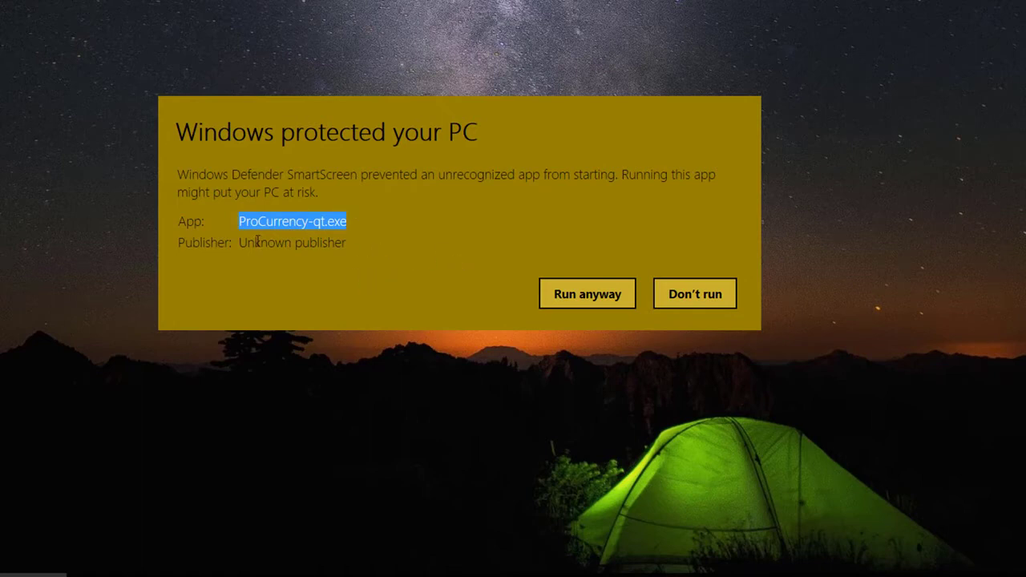
click(568, 297)
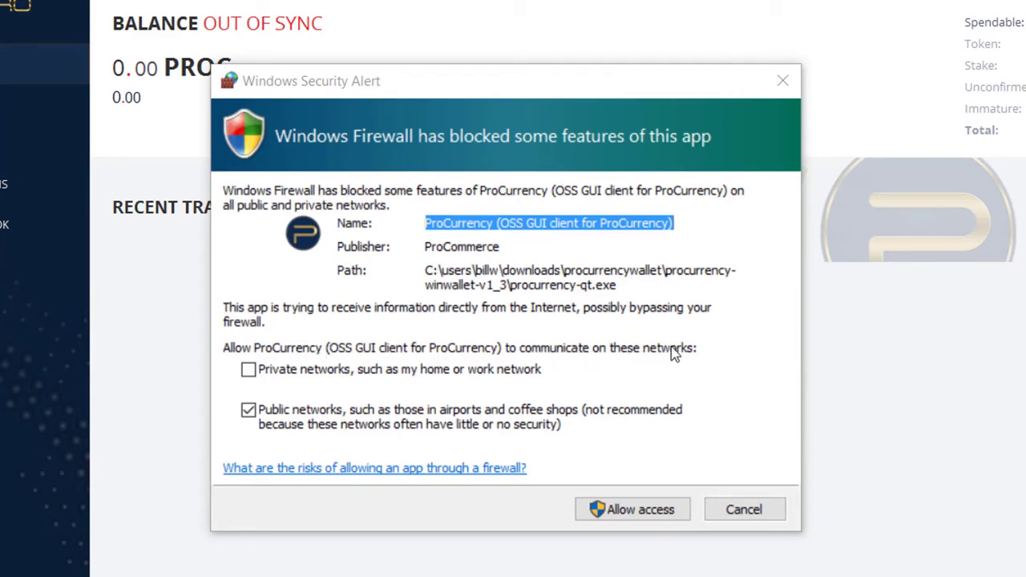
Allow the wallet through Windows Firewall on both private and public networks.
click(248, 370)
click(128, 258)
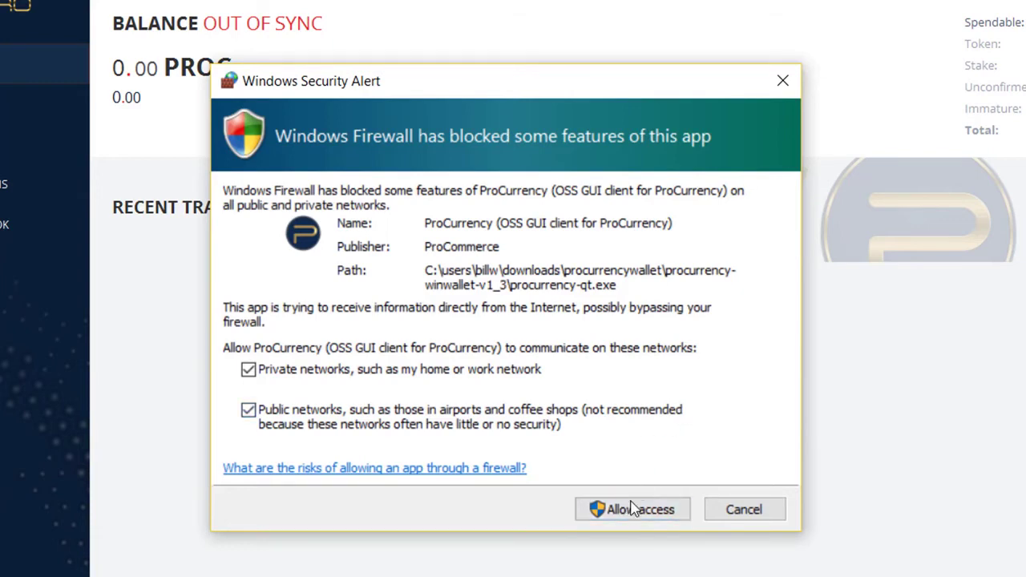
click(424, 370)
Dismiss the firewall alert, maximize the wallet window and open its File menu.
key(Return)
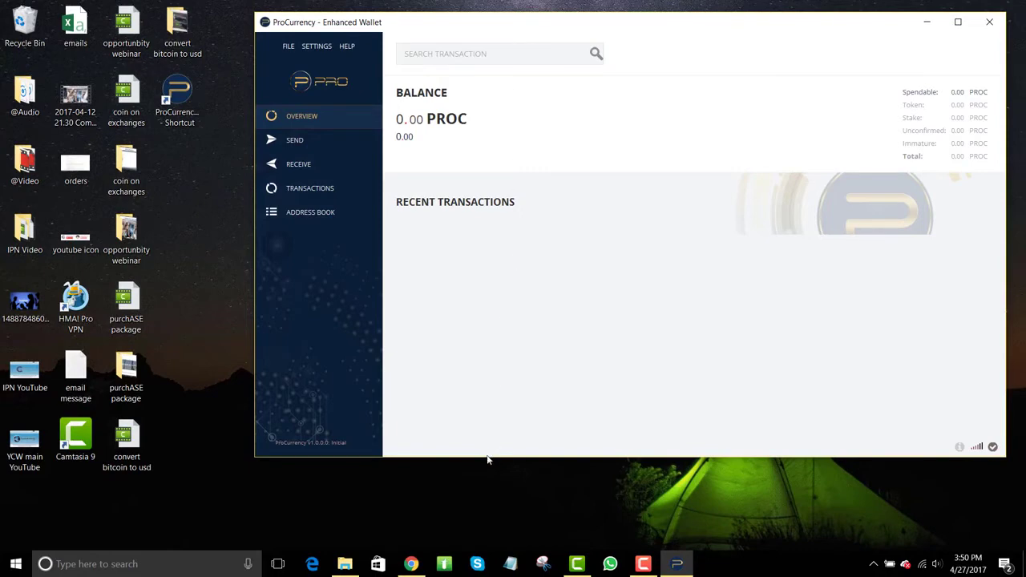
key(super+Up)
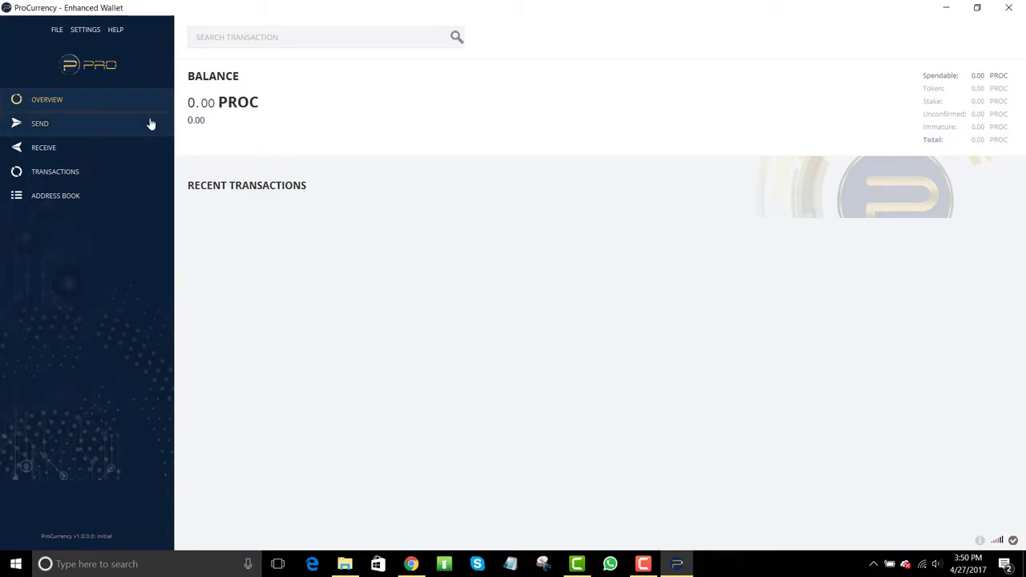
click(57, 32)
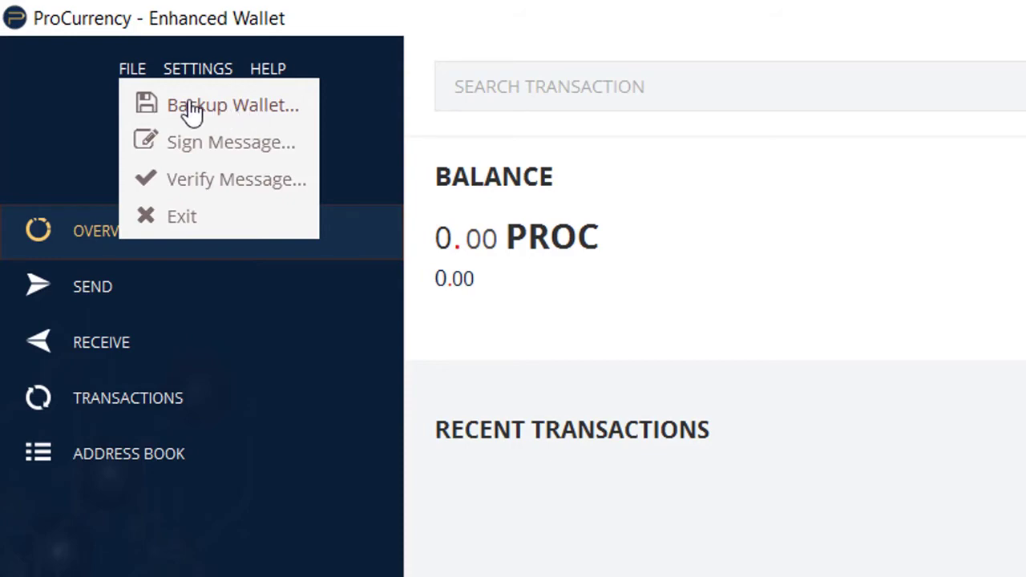
Back up the wallet to the Desktop under the name 'PROC 20170427'.
click(216, 108)
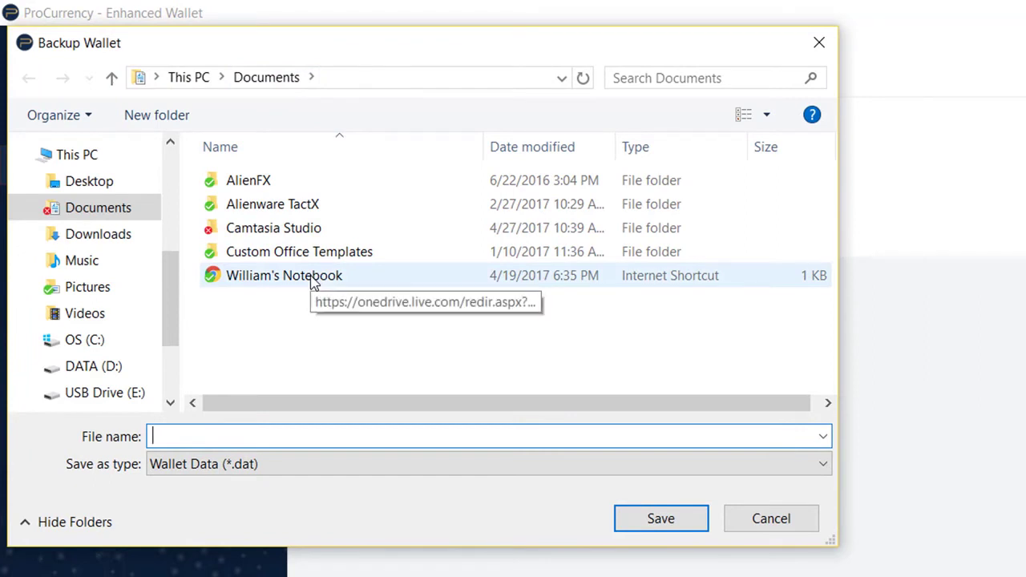
drag(178, 316, 179, 201)
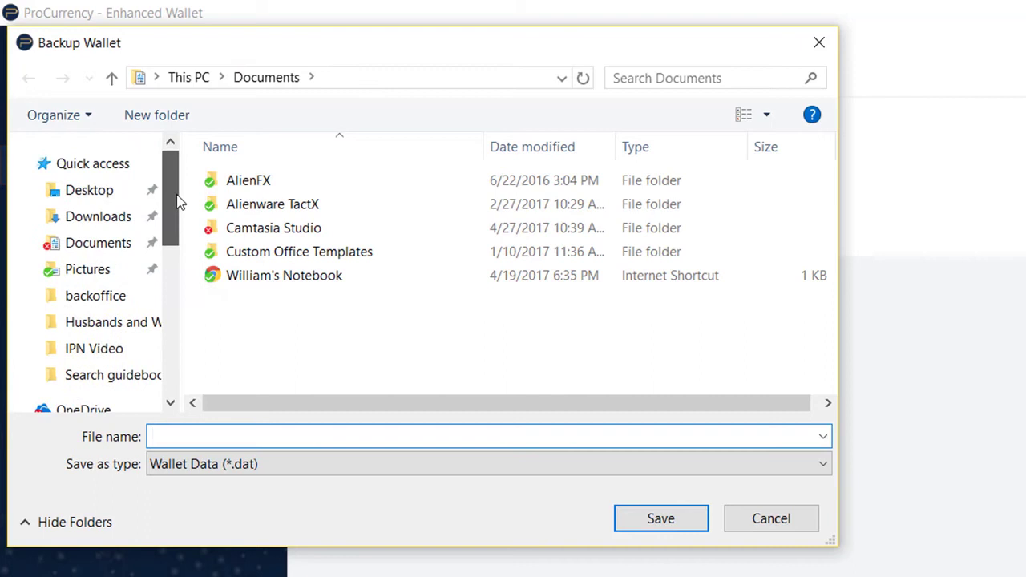
click(118, 194)
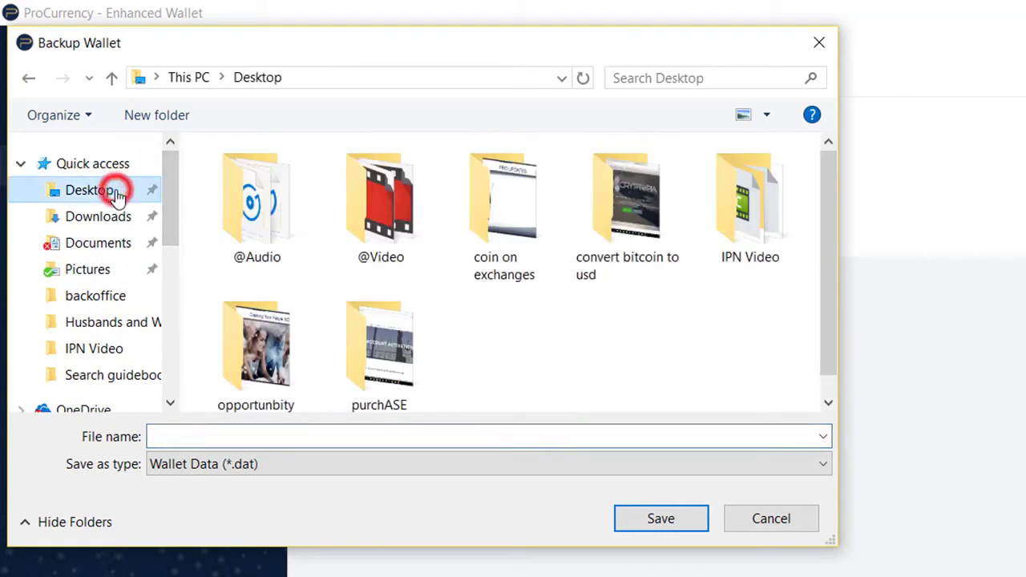
click(189, 433)
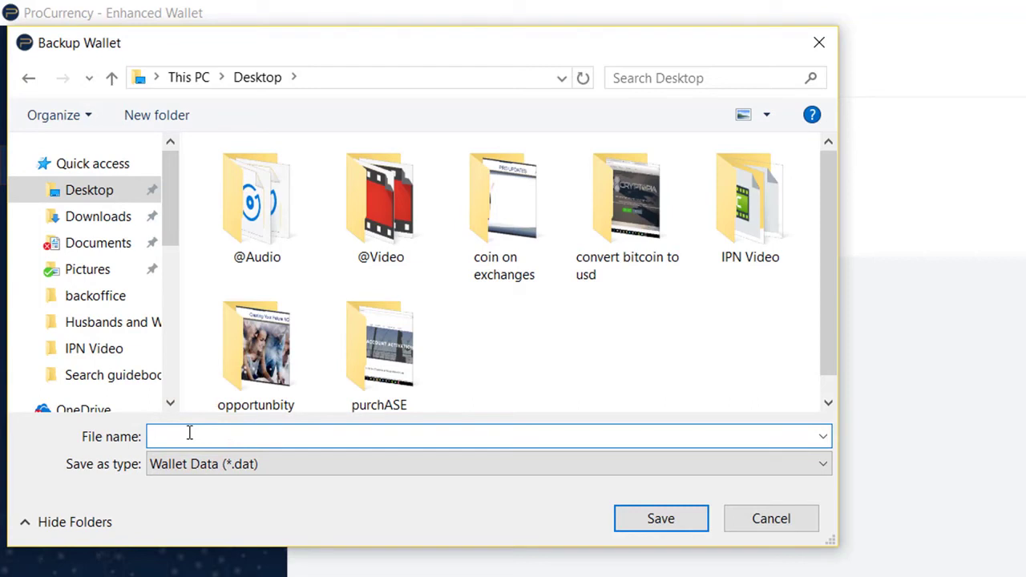
text(201)
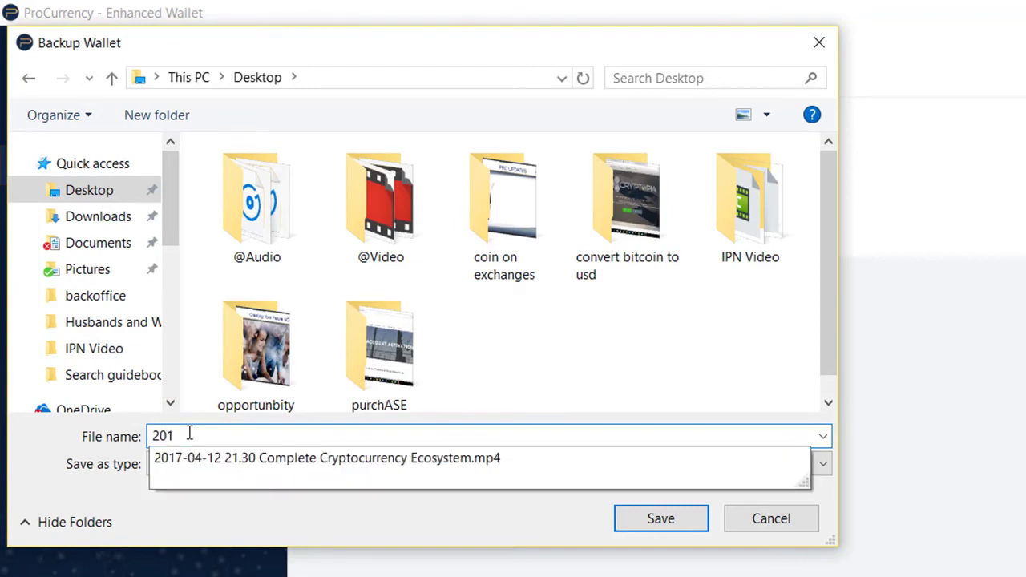
text(704)
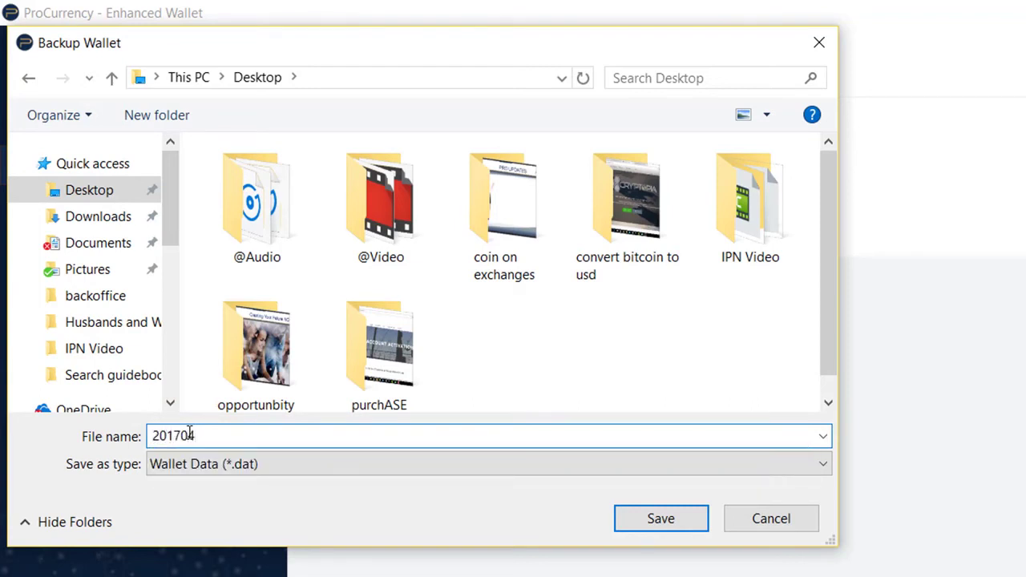
text(27)
key(Left)
key(Left)
key(Left)
key(Left)
key(Left)
key(Left)
key(Left)
key(Left)
text(PROC)
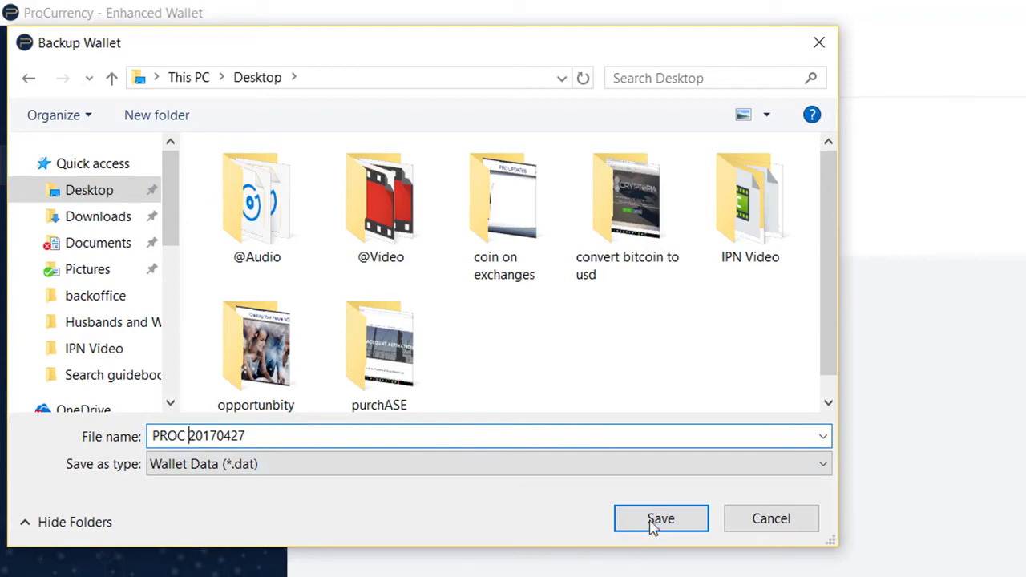
click(657, 519)
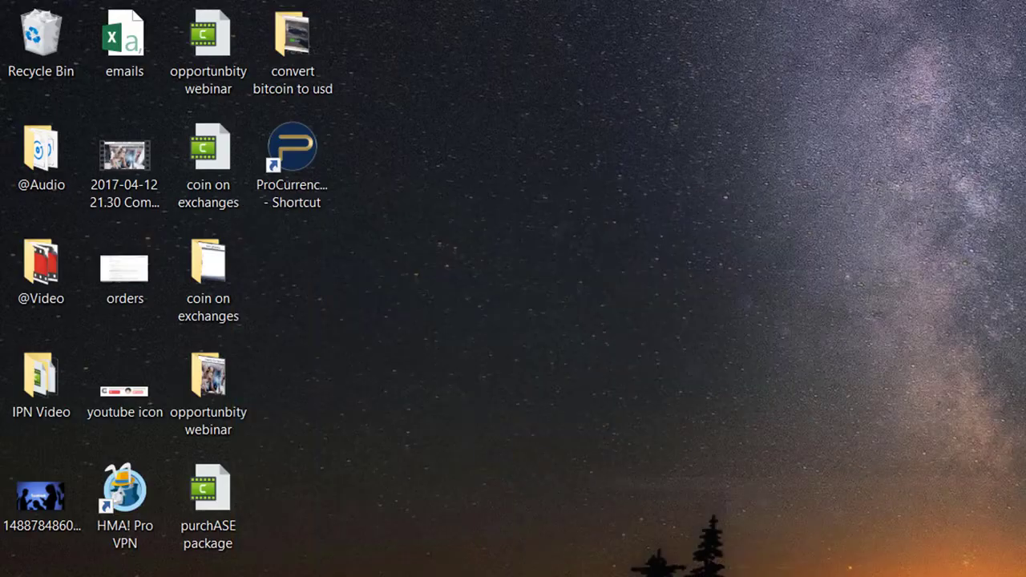
Open PROC 20170427.dat from the desktop, then bring the wallet back with File menu open.
double_click(289, 269)
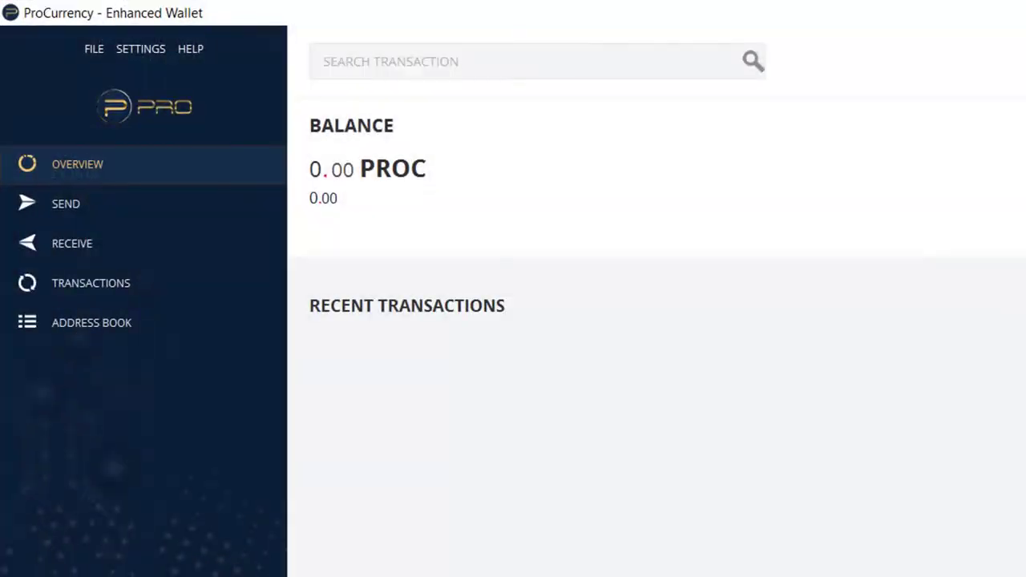
click(94, 48)
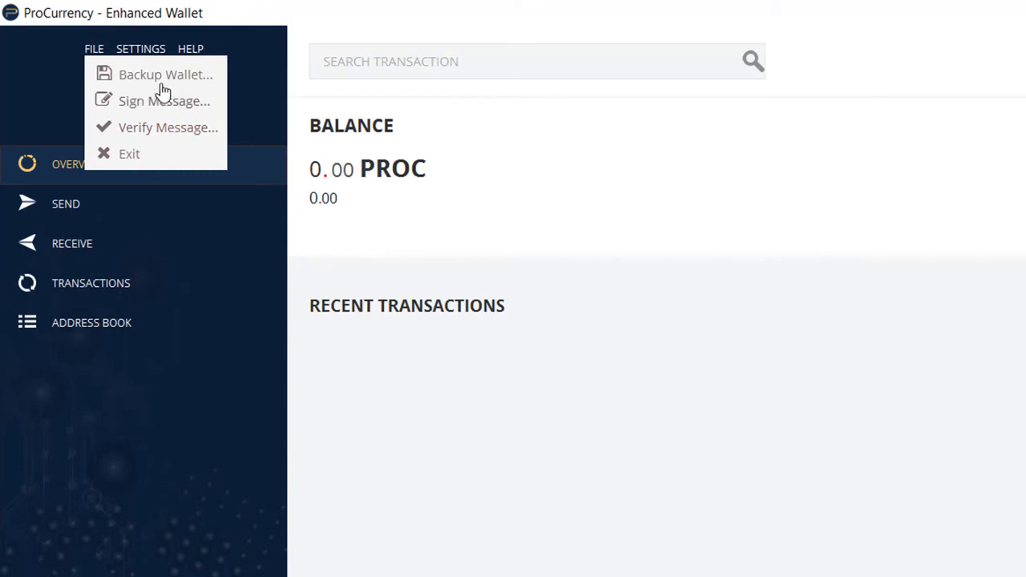
Enter and repeat a wallet passphrase for encryption, then cancel at the confirmation prompt.
click(433, 437)
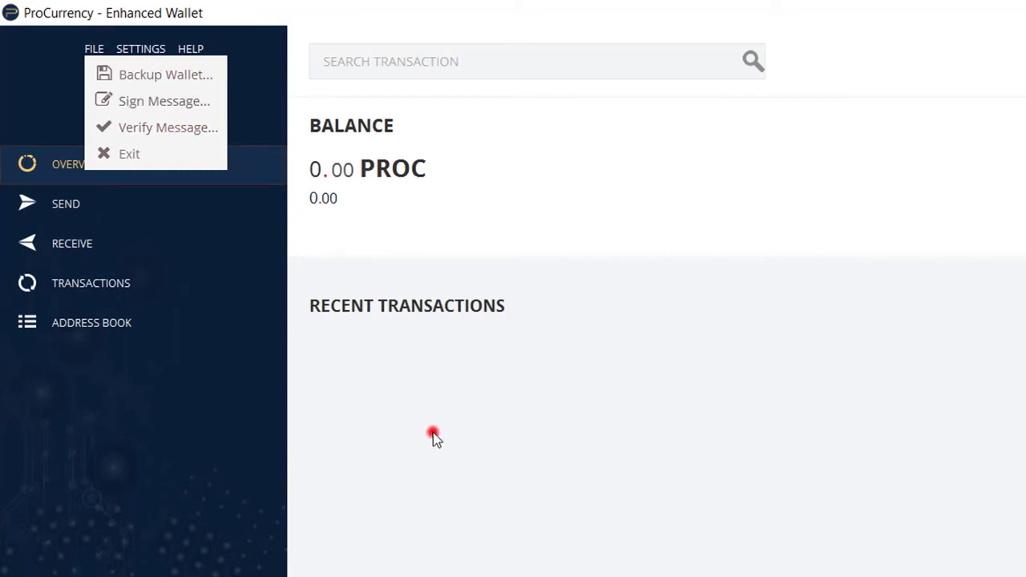
click(142, 50)
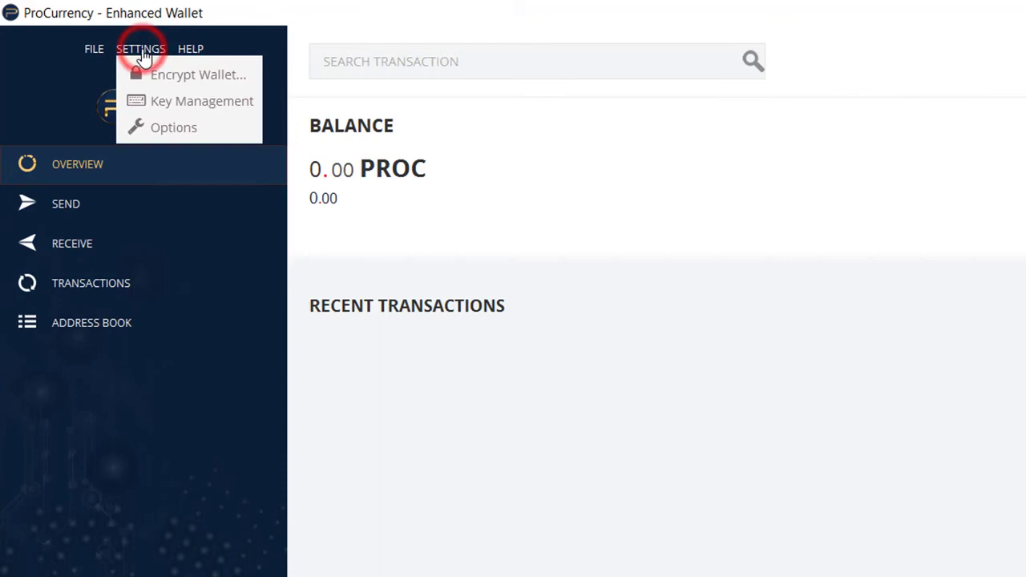
click(204, 80)
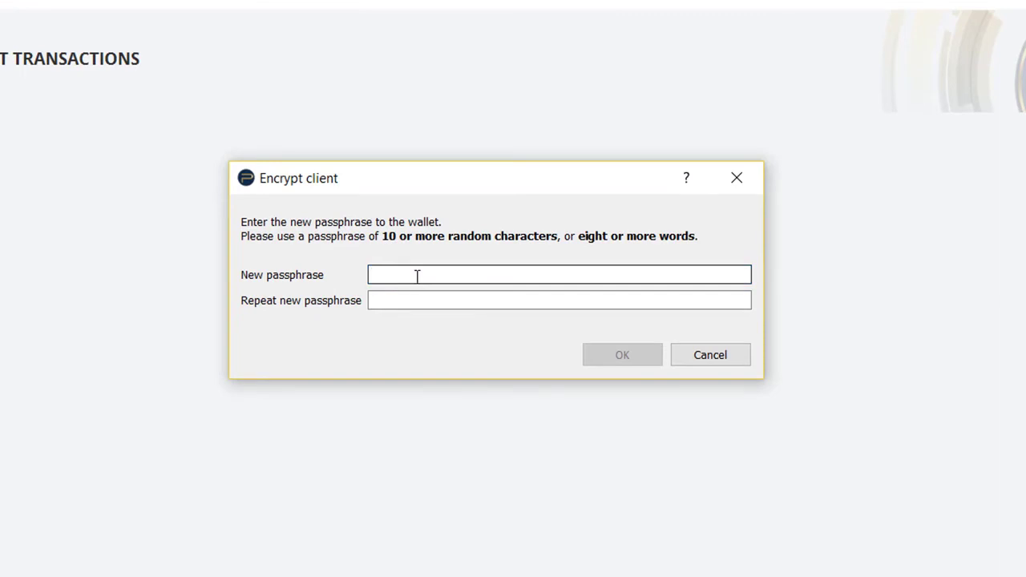
text(••••)
key(ctrl+v)
key(Tab)
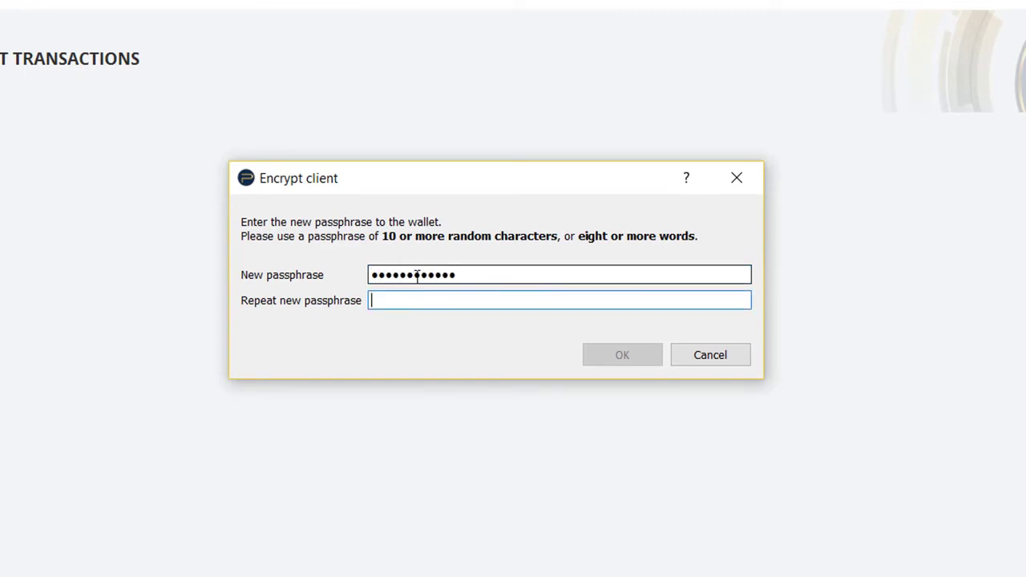
text(••••)
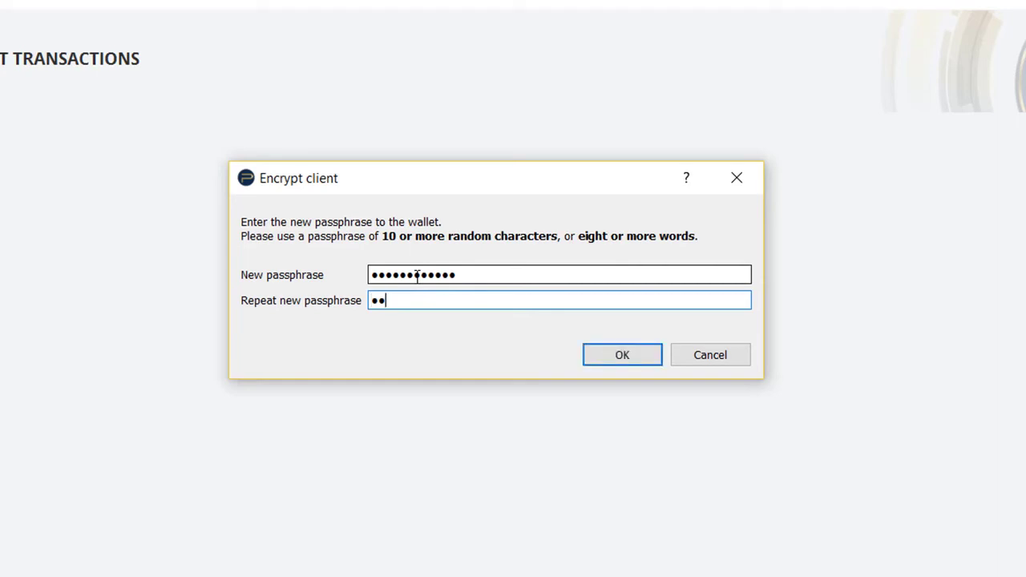
text(••••••••)
click(612, 357)
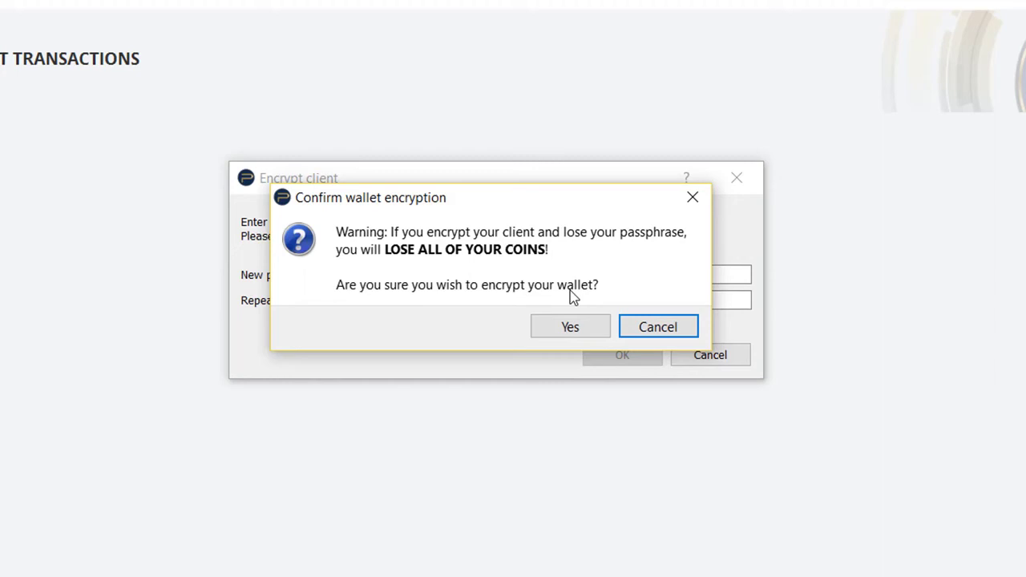
click(653, 321)
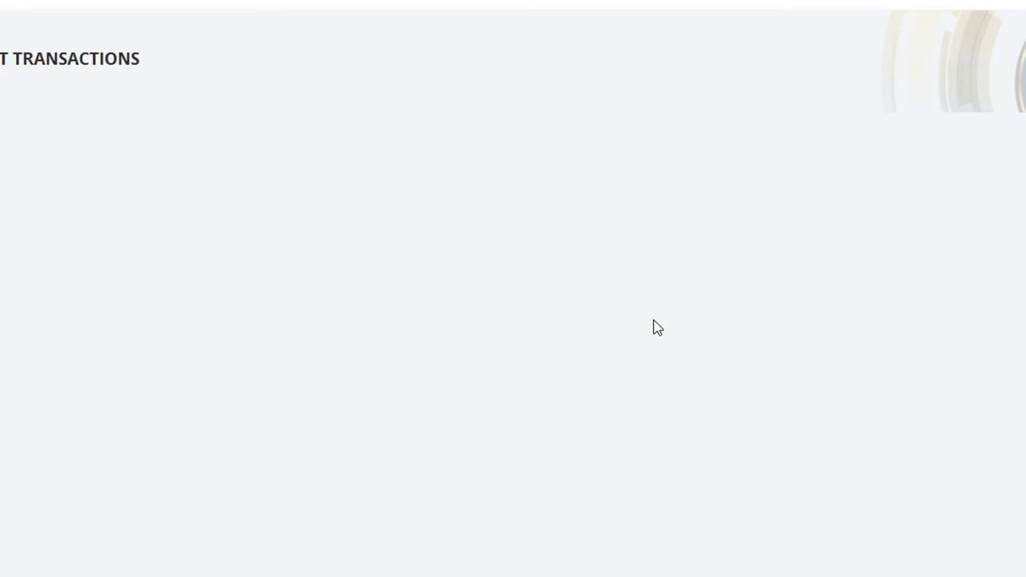
View Key Management, then in Options toggle start-on-login and detach-databases on and back off.
click(137, 50)
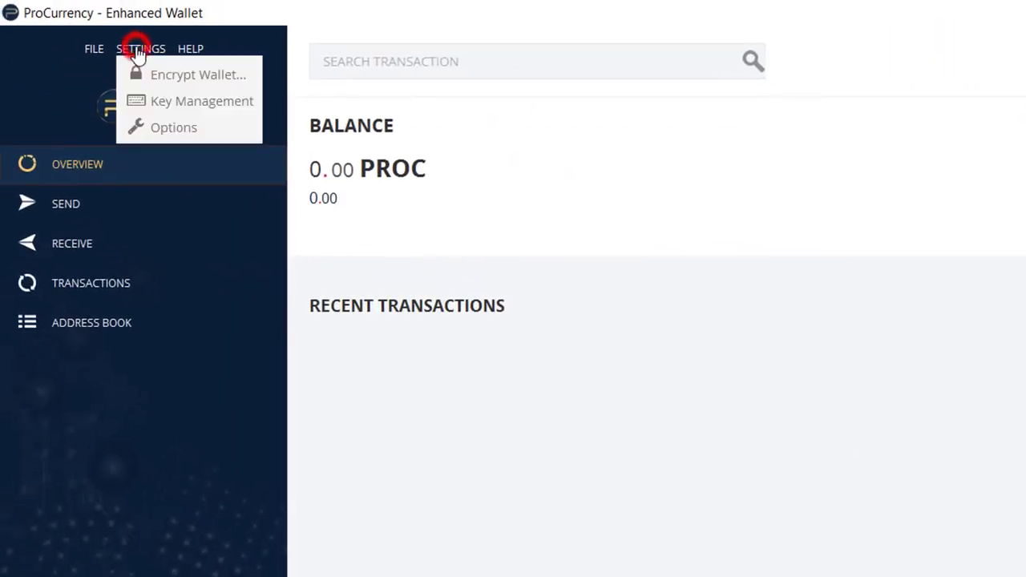
click(206, 103)
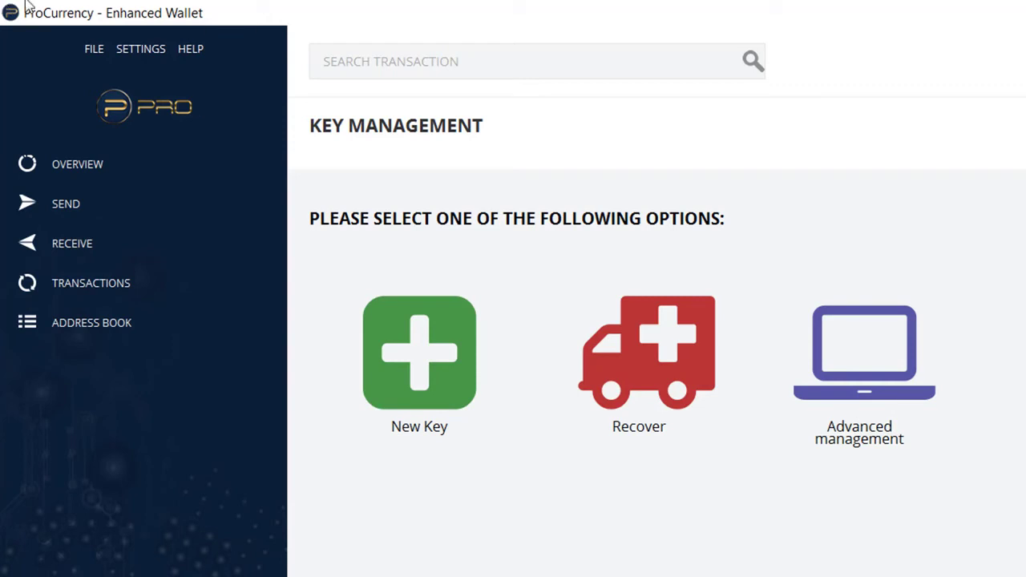
click(151, 50)
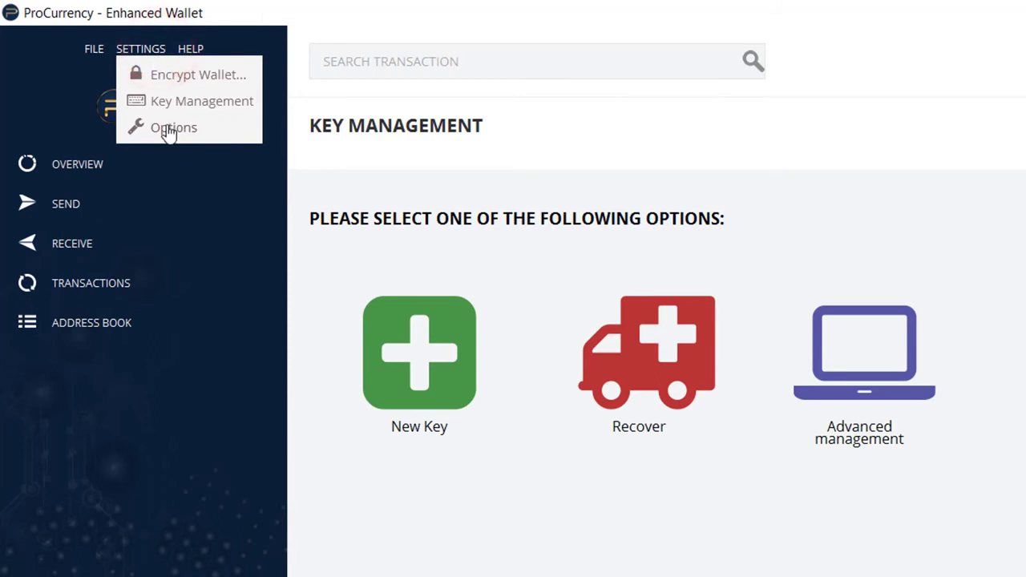
click(169, 128)
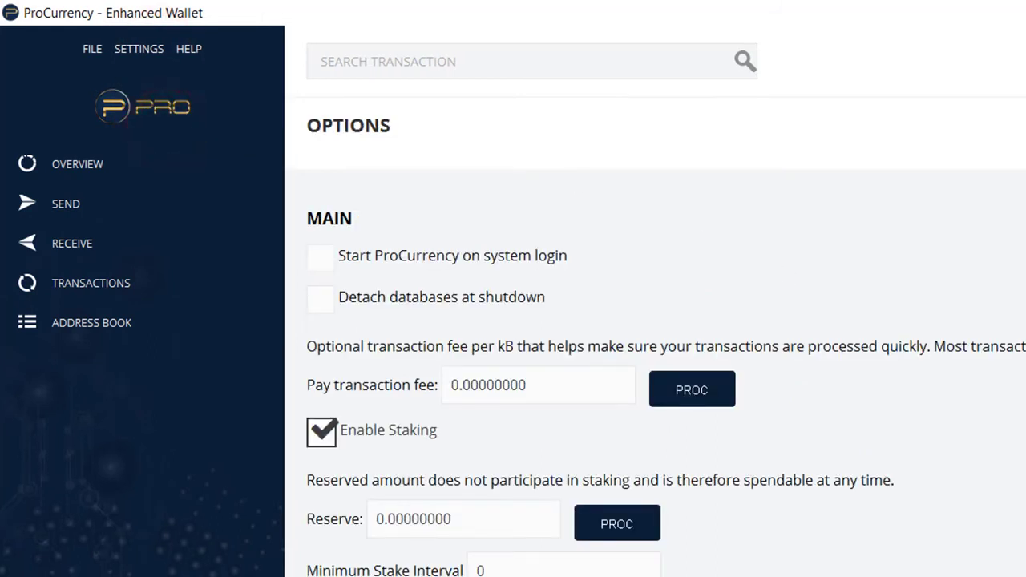
scroll(656, 320, down, 3)
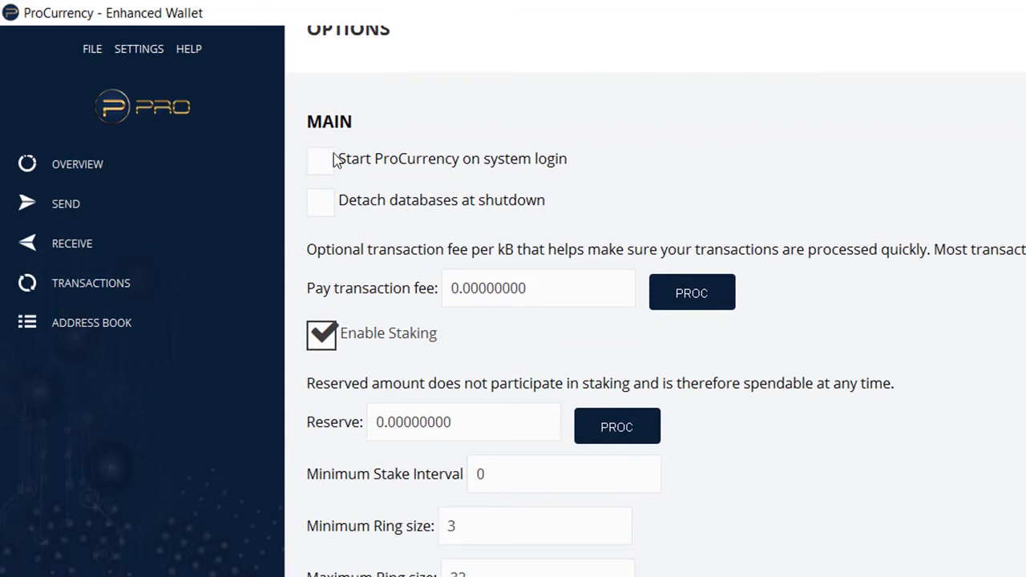
click(324, 164)
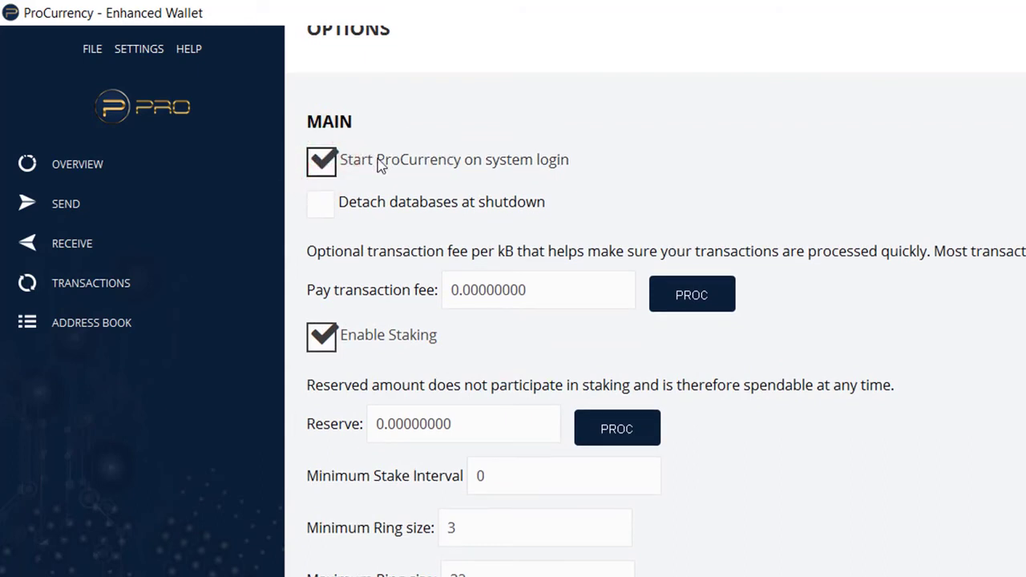
click(321, 159)
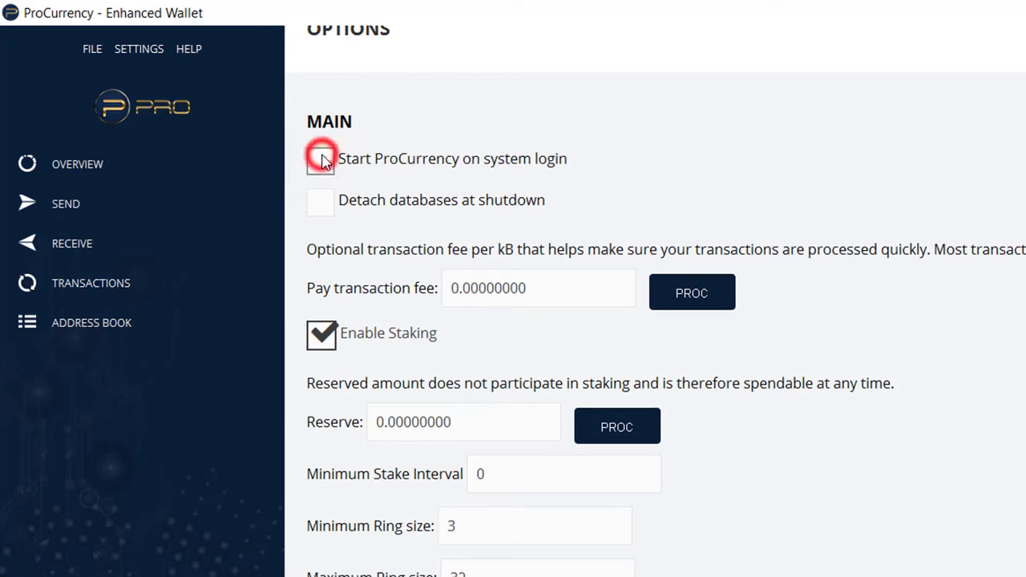
click(325, 205)
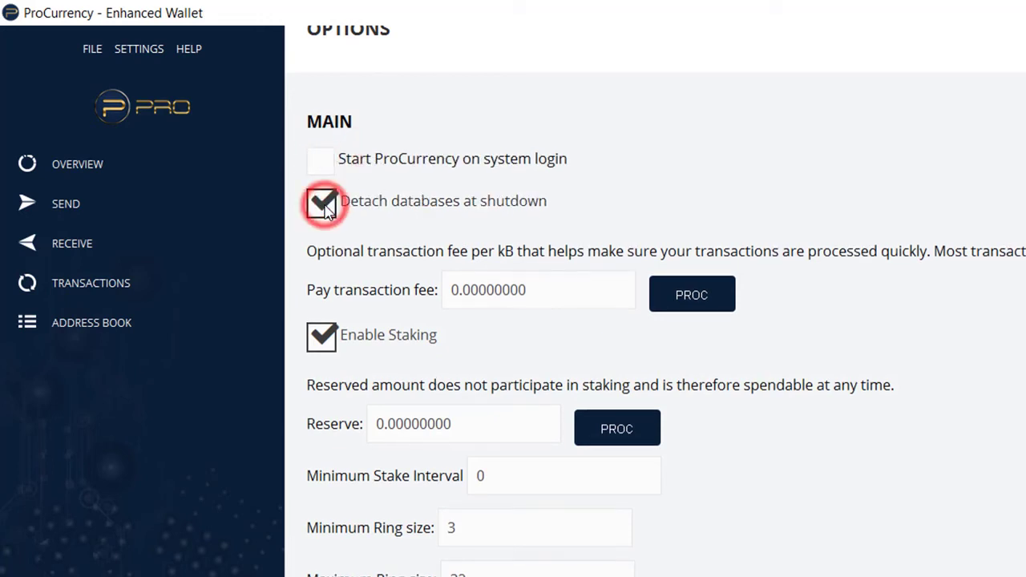
click(325, 206)
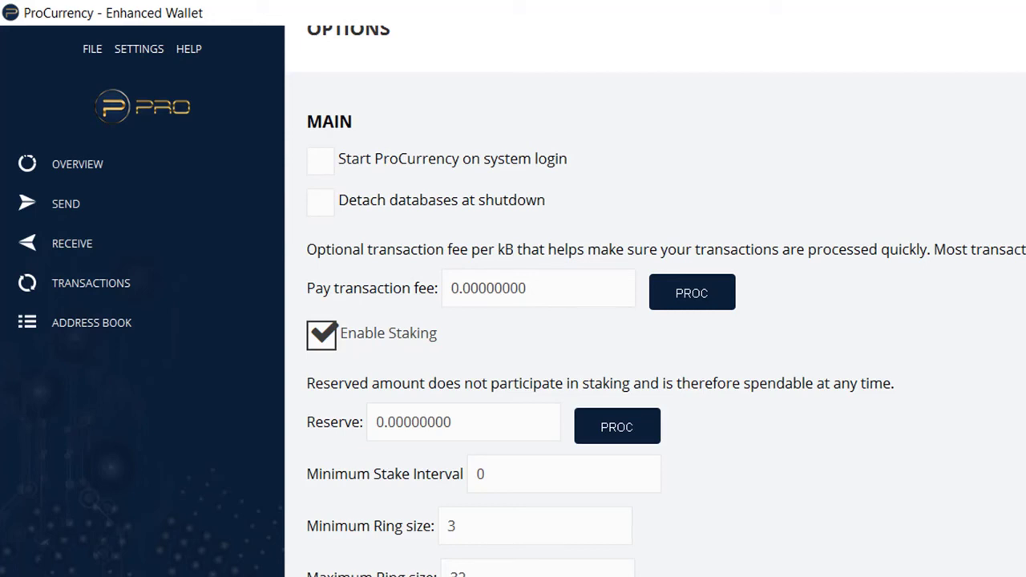
Set the Pay transaction fee to 0.01, keeping PROC as the unit.
click(561, 293)
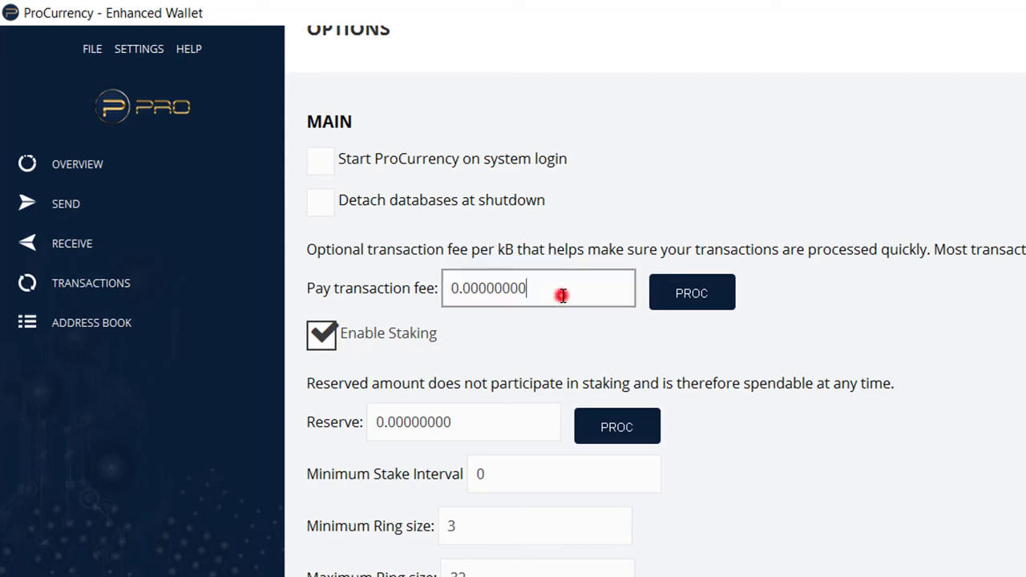
key(BackSpace)
key(BackSpace)
key(BackSpace)
key(BackSpace)
key(BackSpace)
key(BackSpace)
key(BackSpace)
text(1)
click(681, 298)
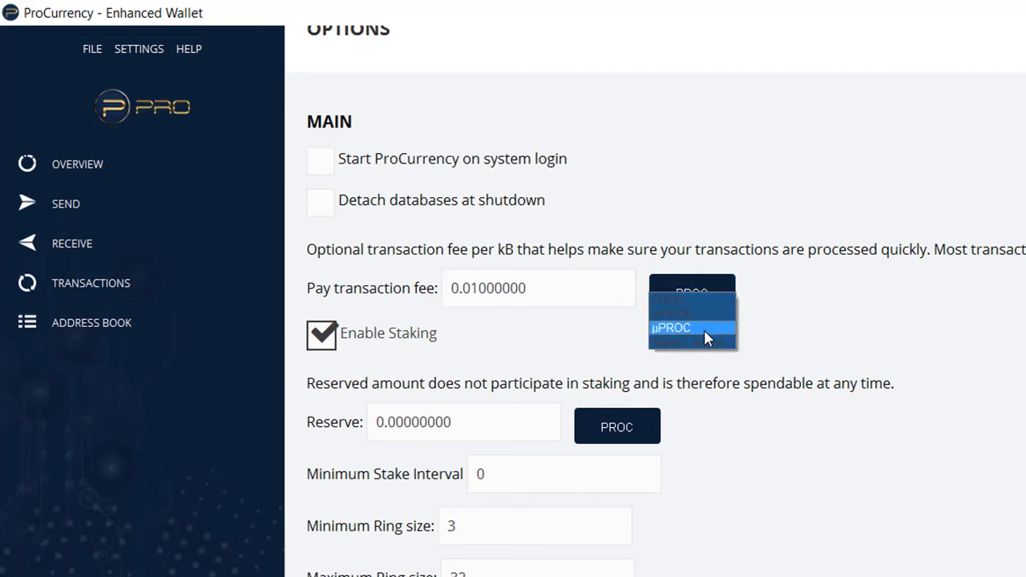
click(843, 303)
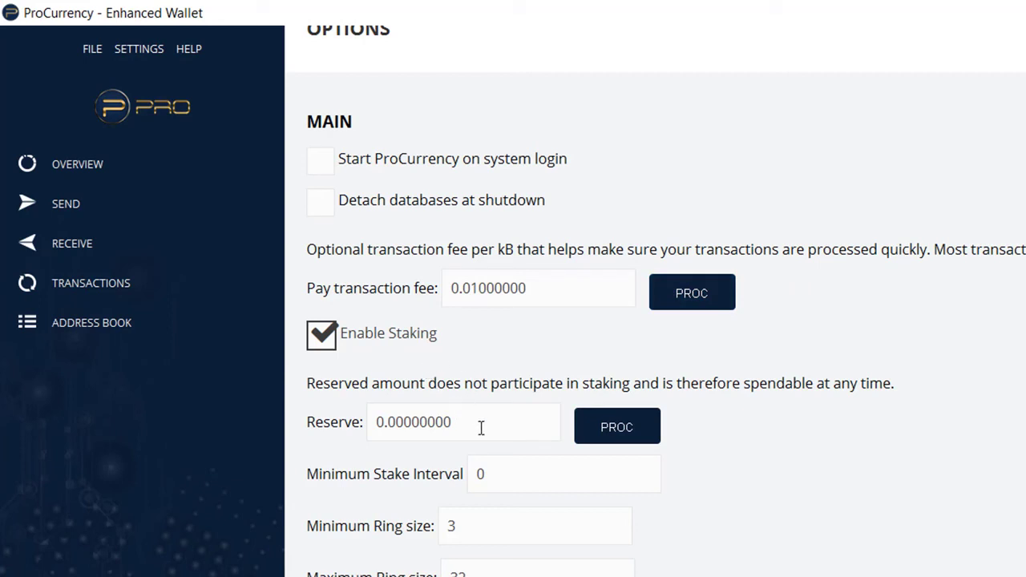
mouse_move(520, 473)
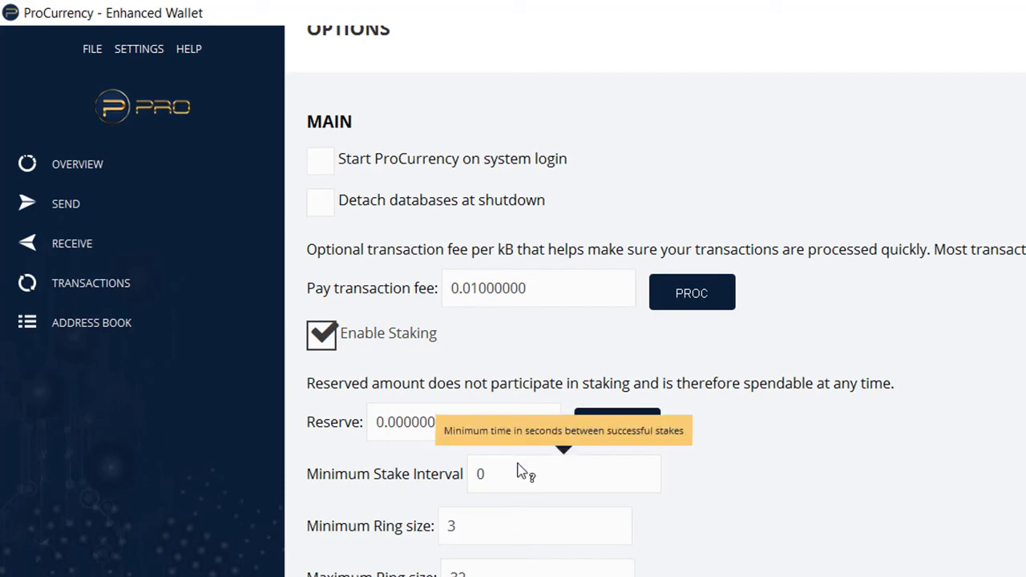
Scroll the Options page down through Network, Window and Display, then back up.
scroll(520, 473, down, 3)
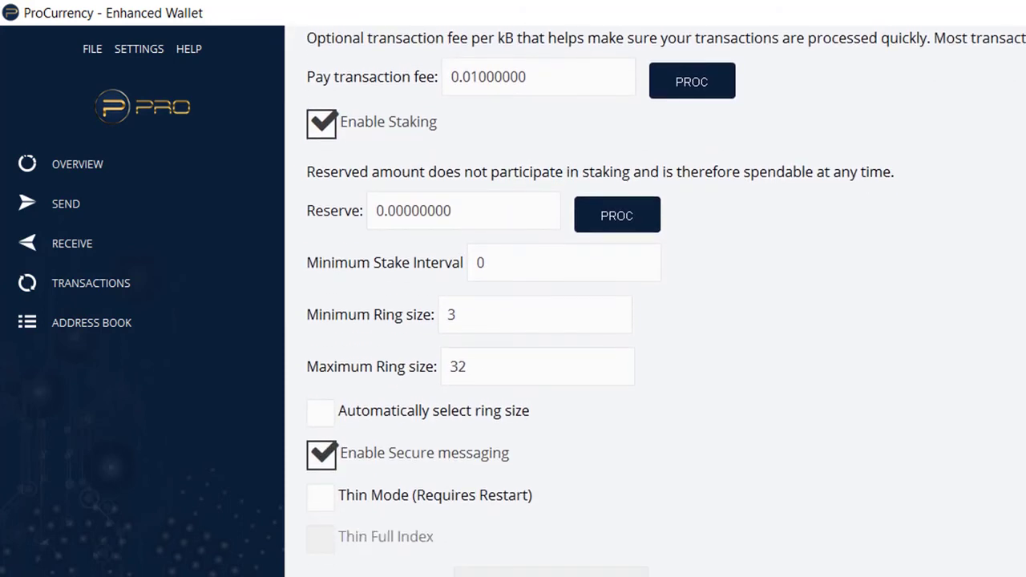
scroll(520, 473, down, 3)
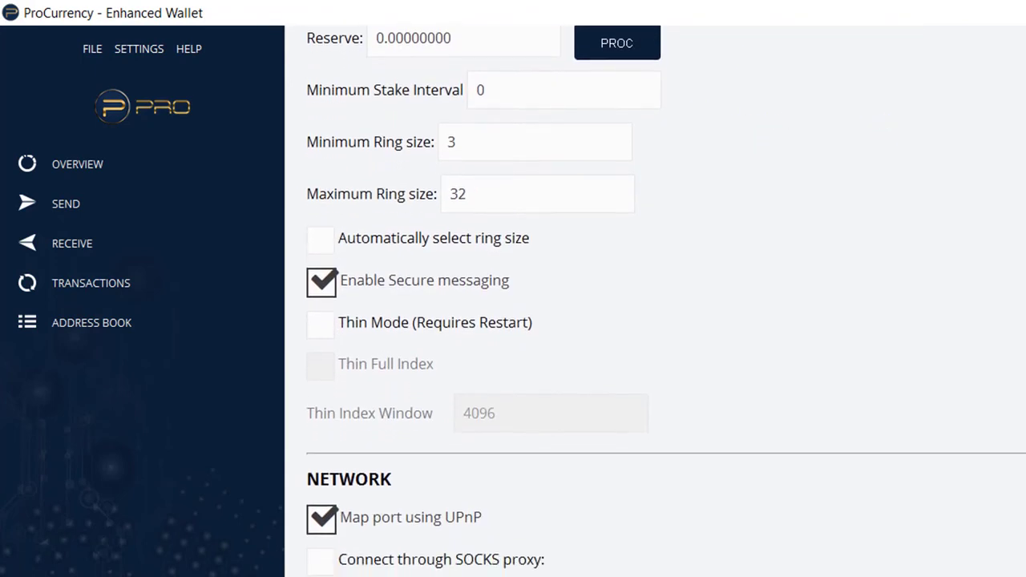
scroll(666, 305, down, 2)
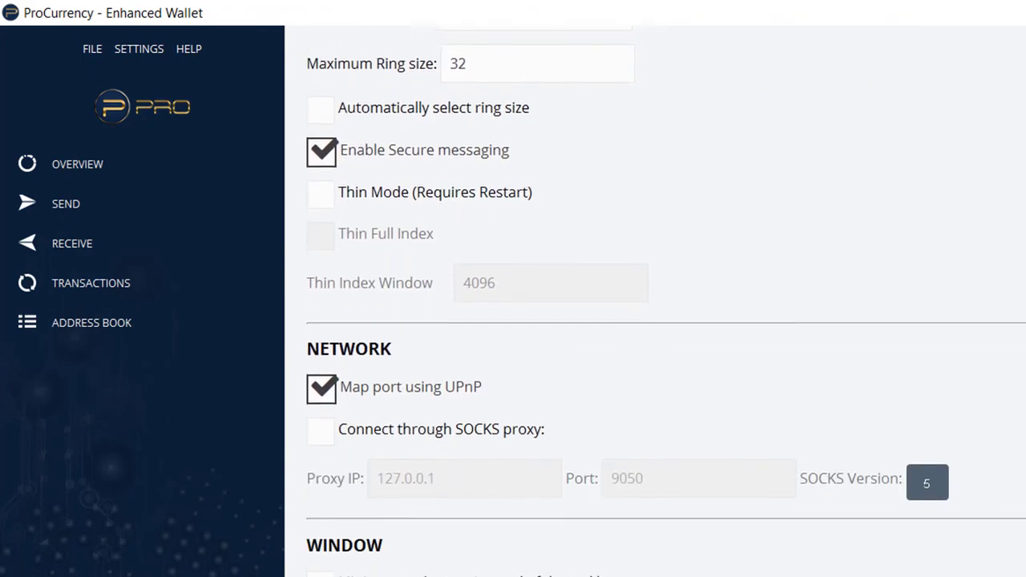
scroll(666, 305, down, 4)
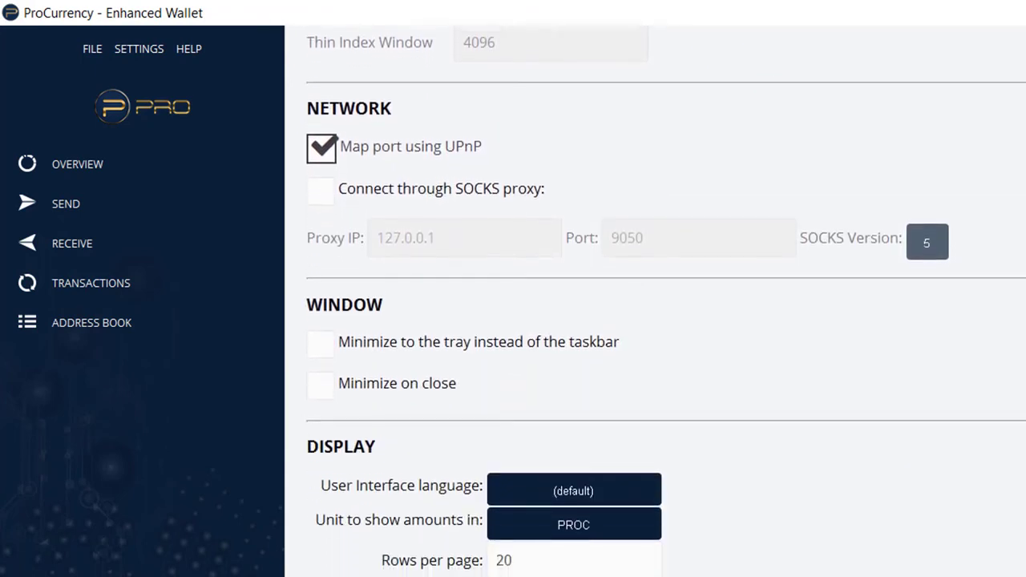
scroll(666, 305, down, 1)
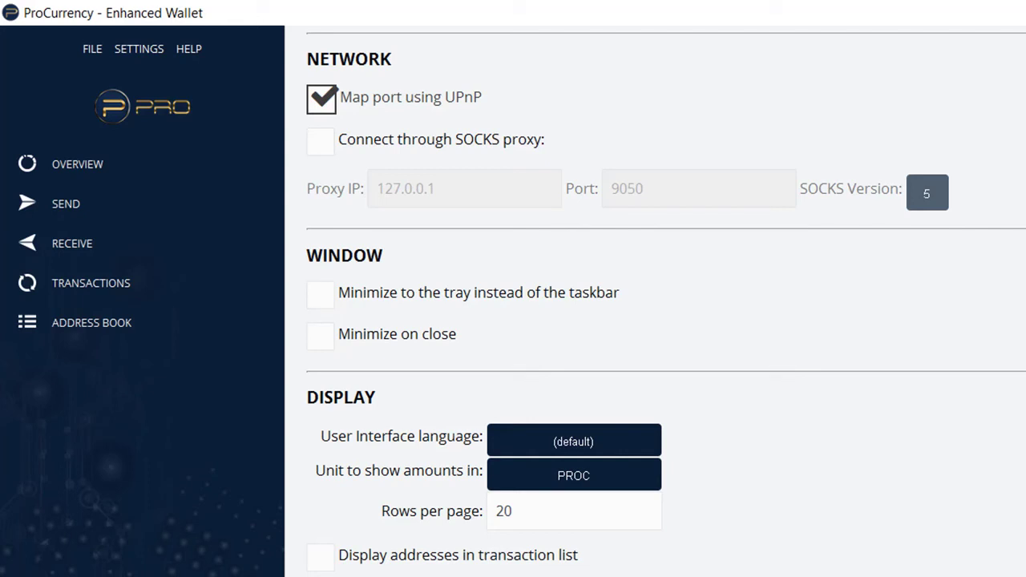
scroll(656, 300, up, 10)
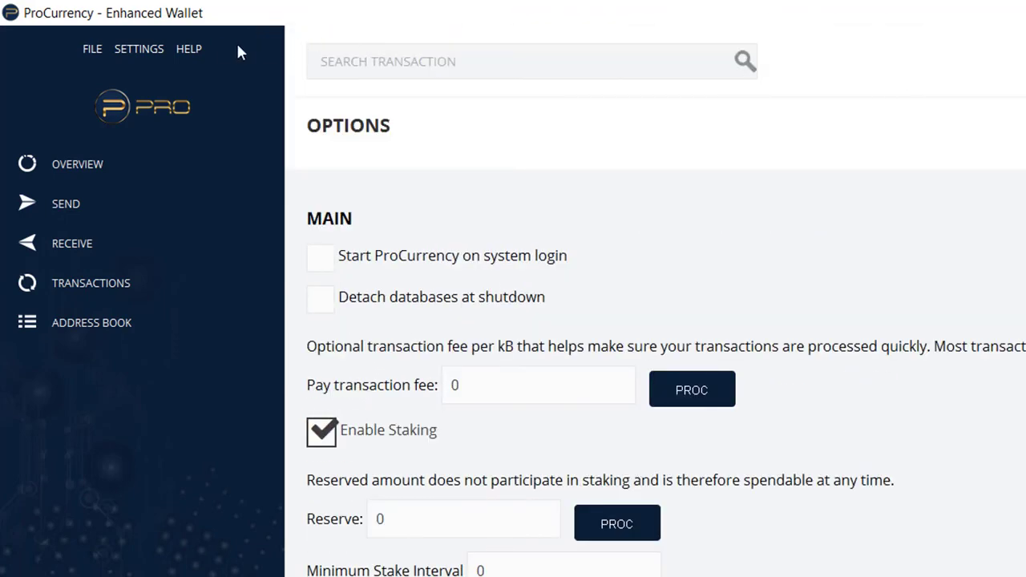
click(424, 71)
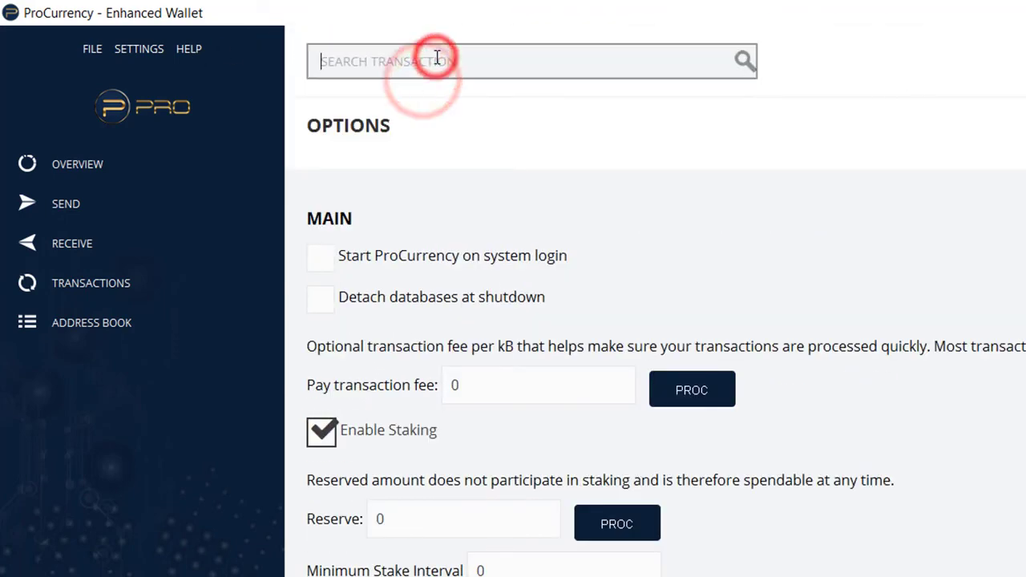
click(206, 48)
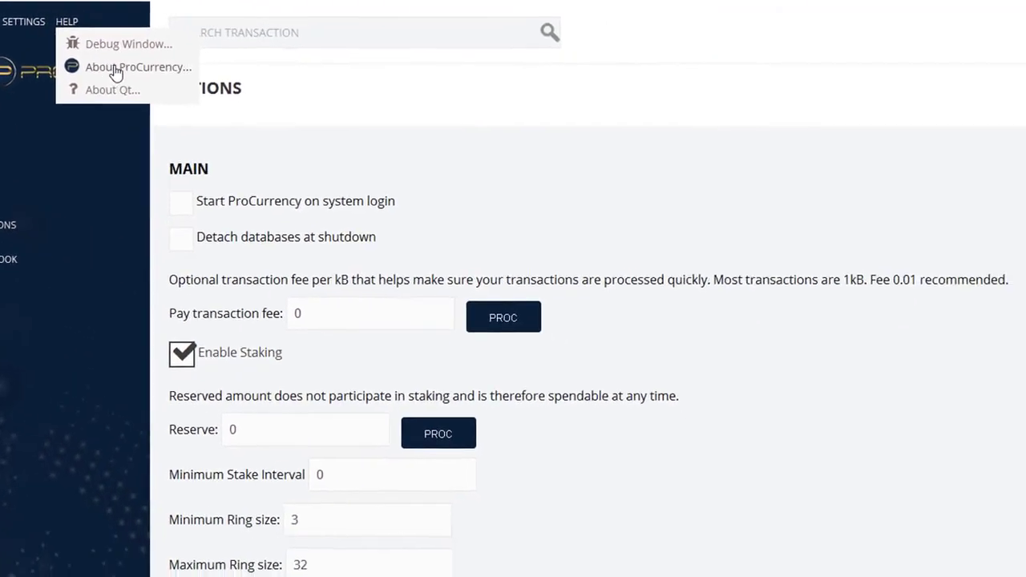
click(85, 61)
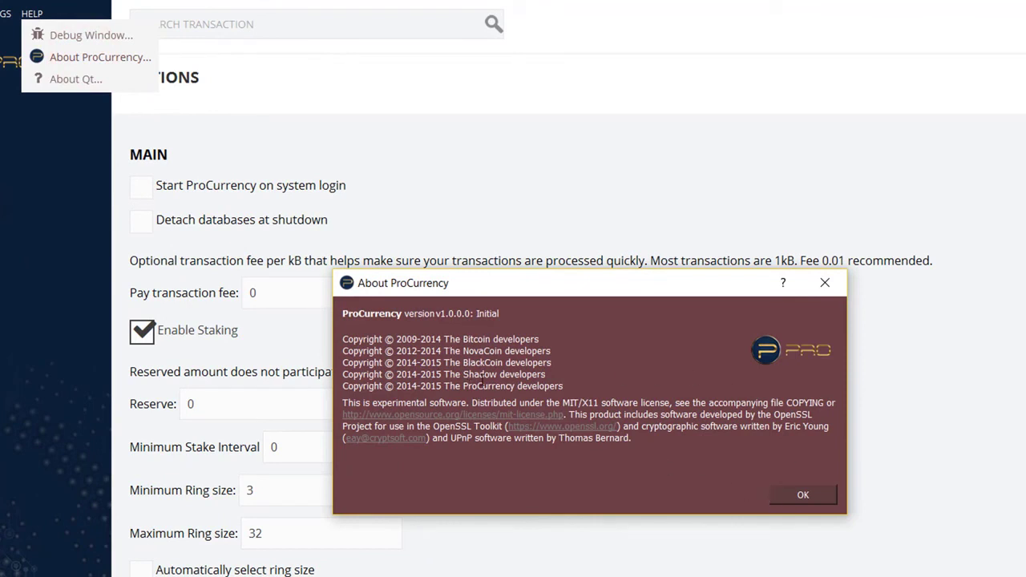
mouse_move(463, 363)
mouse_down()
mouse_move(481, 382)
mouse_move(435, 351)
mouse_move(343, 339)
mouse_up()
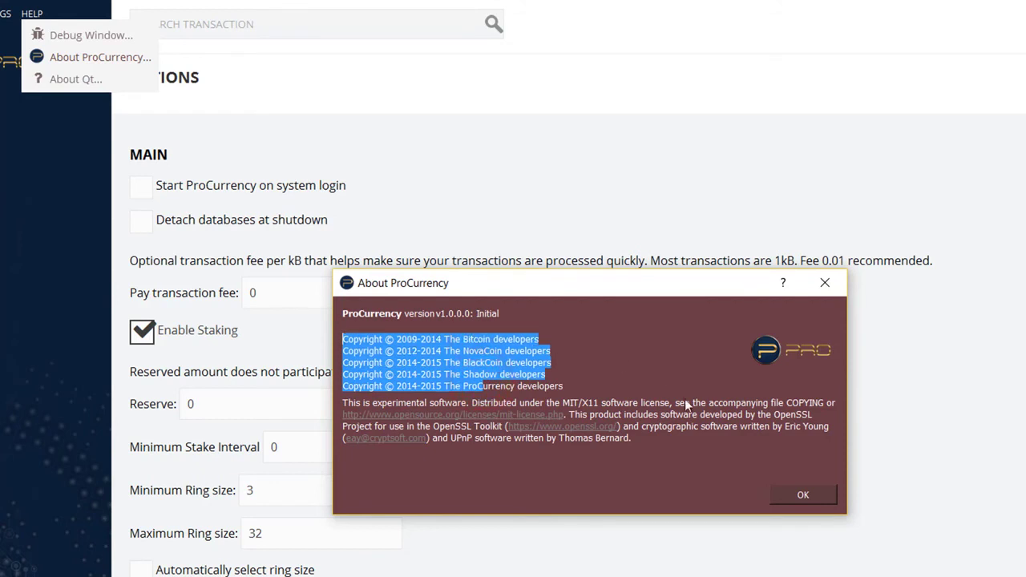
click(701, 415)
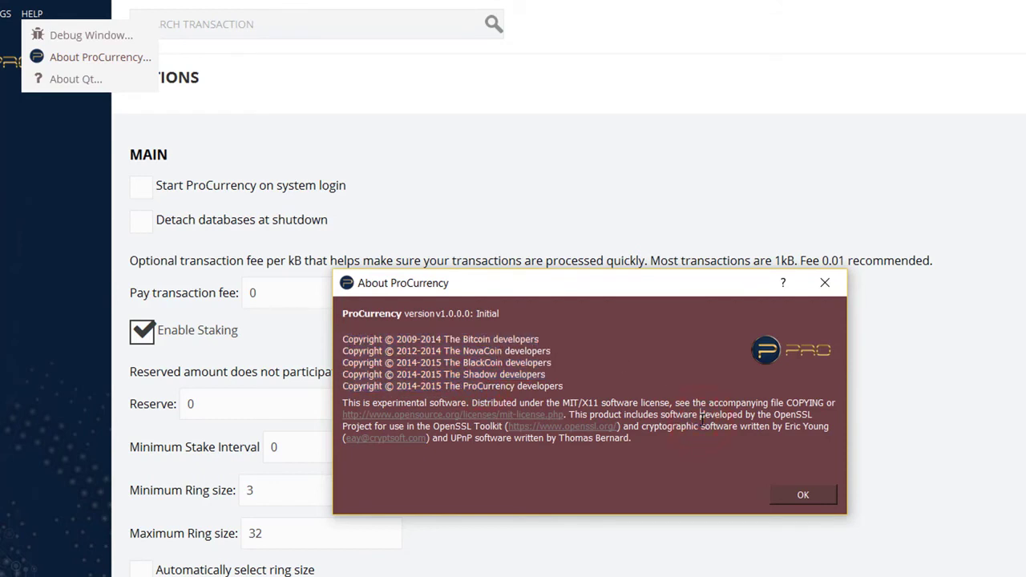
key(Return)
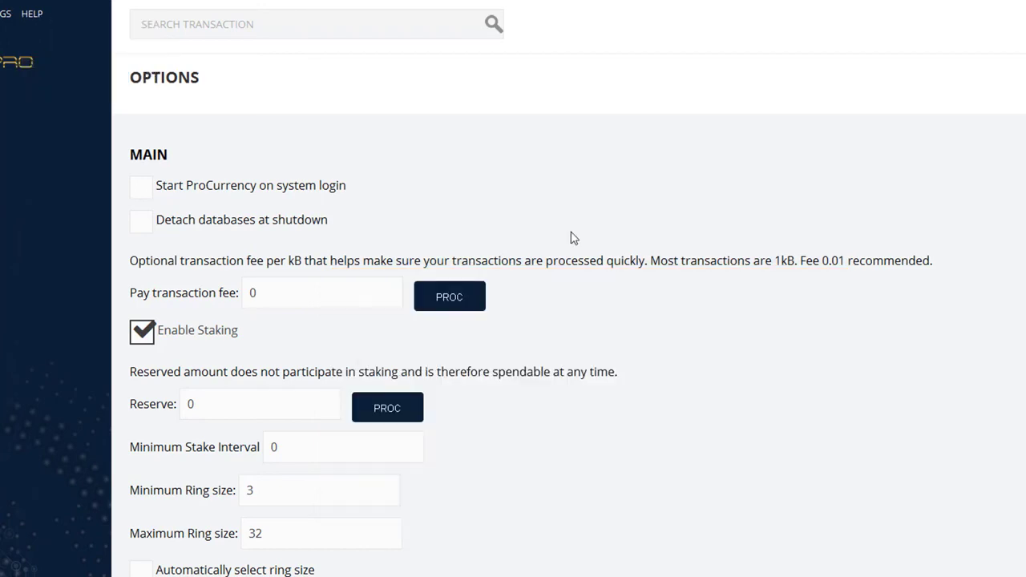
View the Help > About Qt information and close it.
click(38, 14)
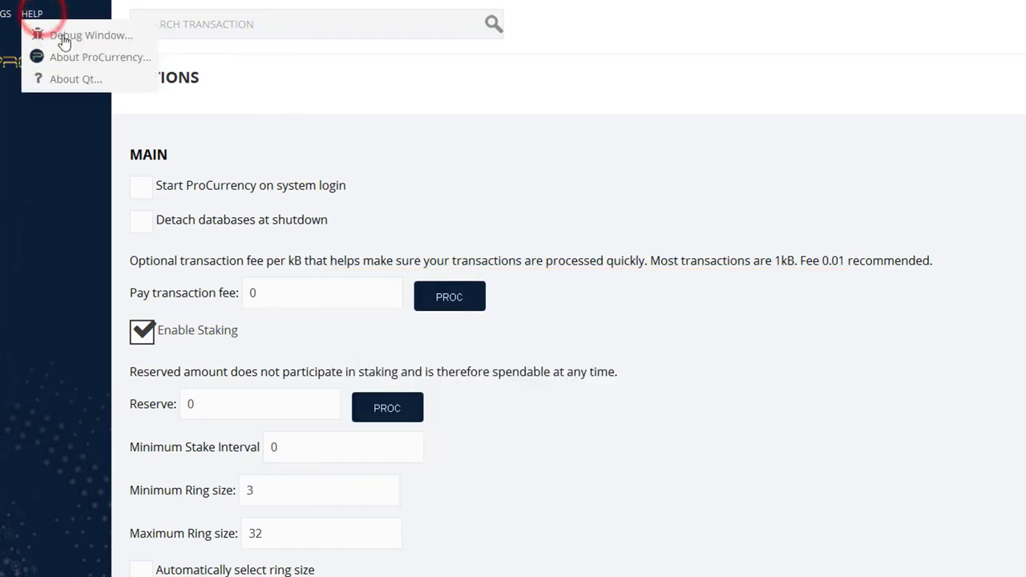
click(75, 78)
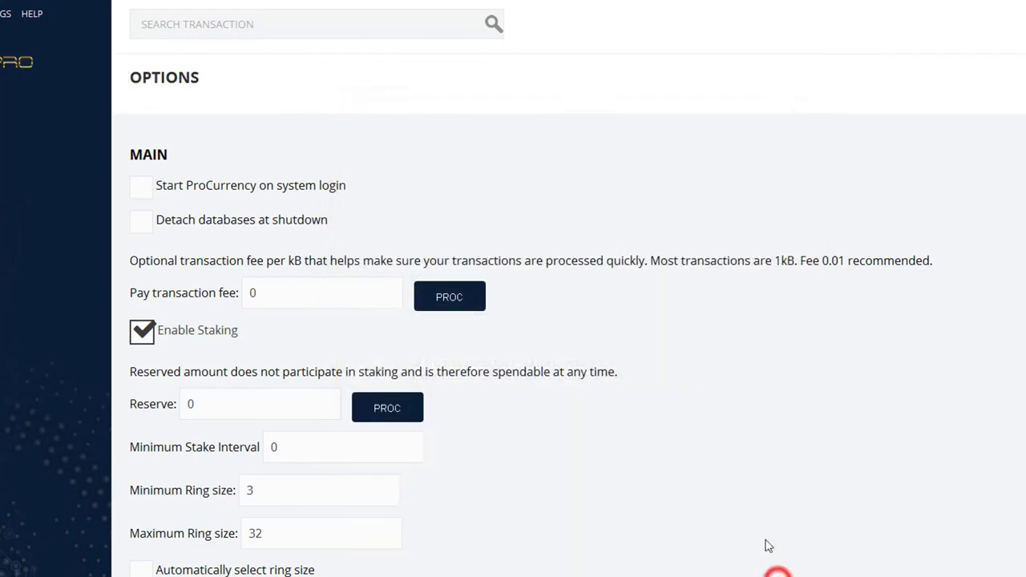
click(778, 574)
Open and dismiss the Help menu, then switch to the Send page.
click(32, 13)
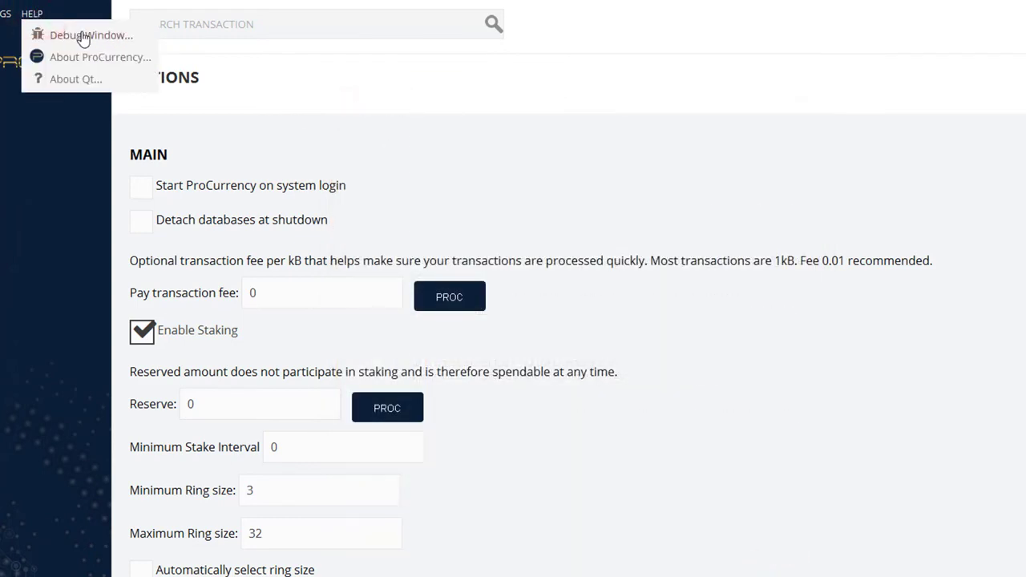
click(525, 169)
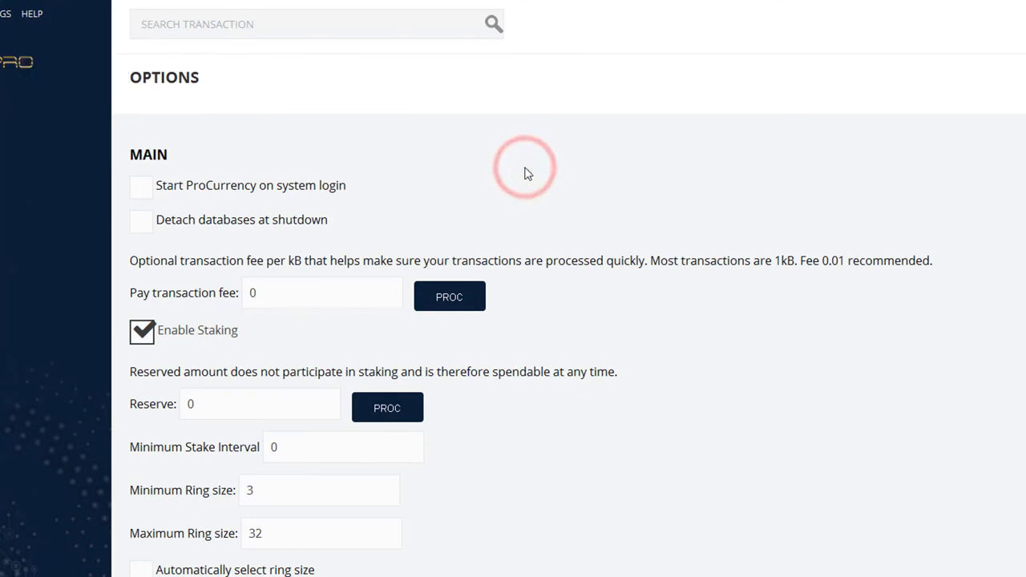
click(0, 140)
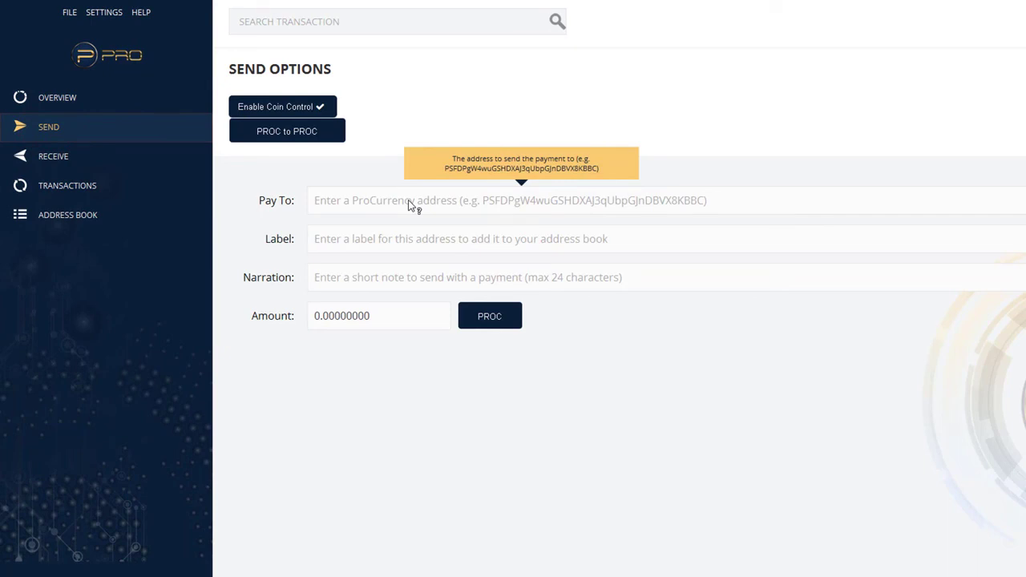
Focus the Pay To, Label, Narration and Amount fields in turn, then go to Receive.
click(426, 203)
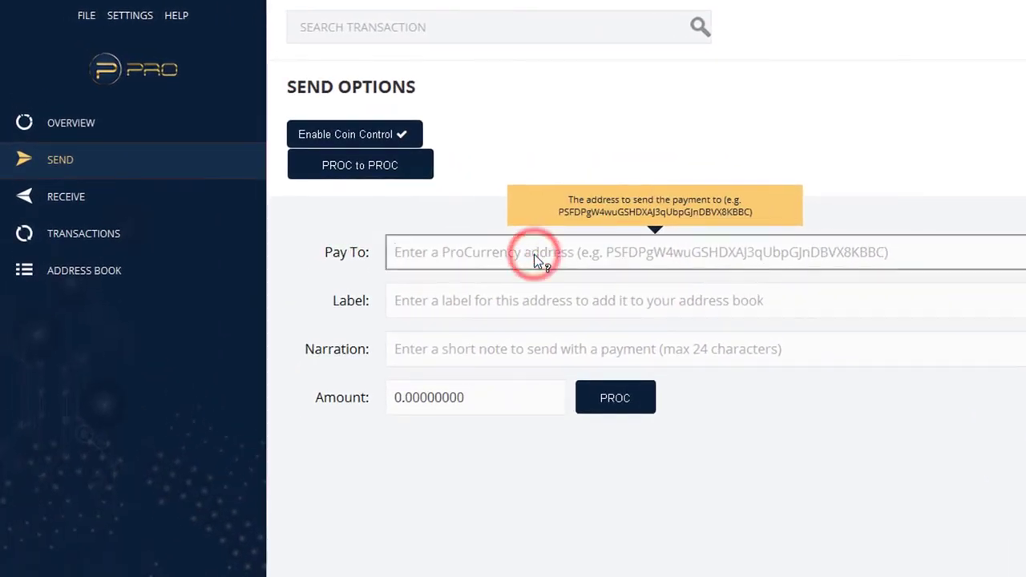
click(563, 301)
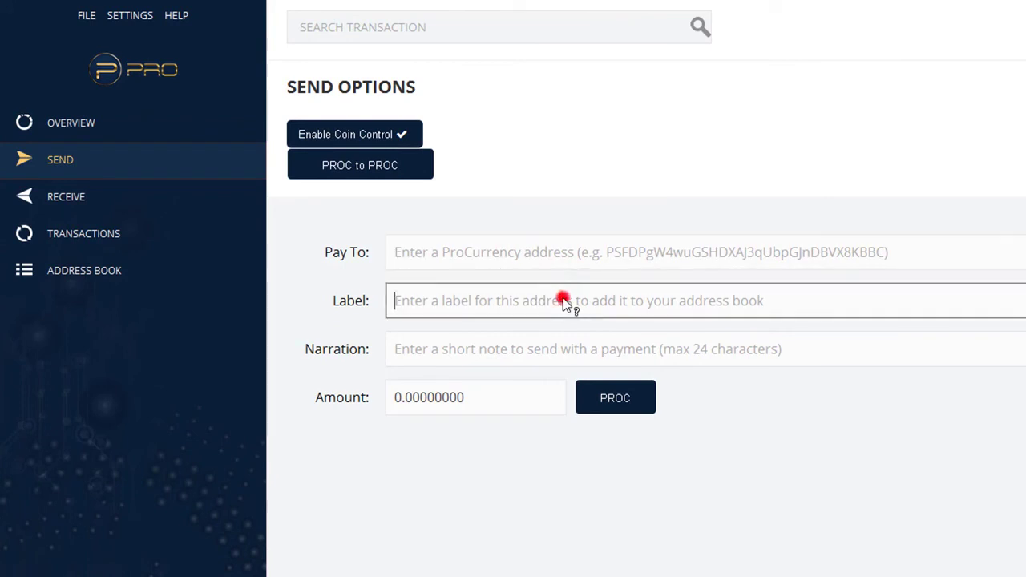
click(553, 347)
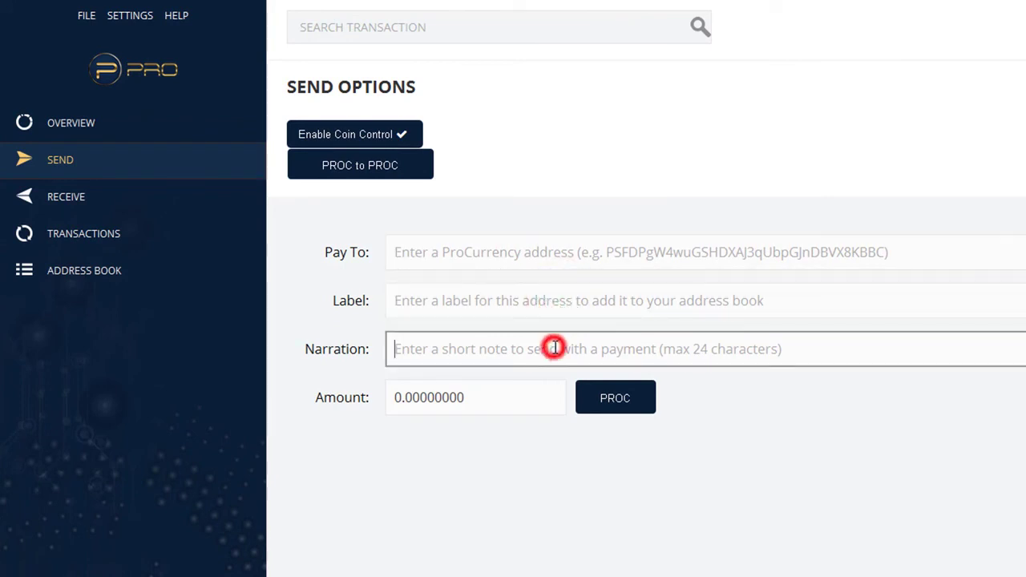
click(492, 402)
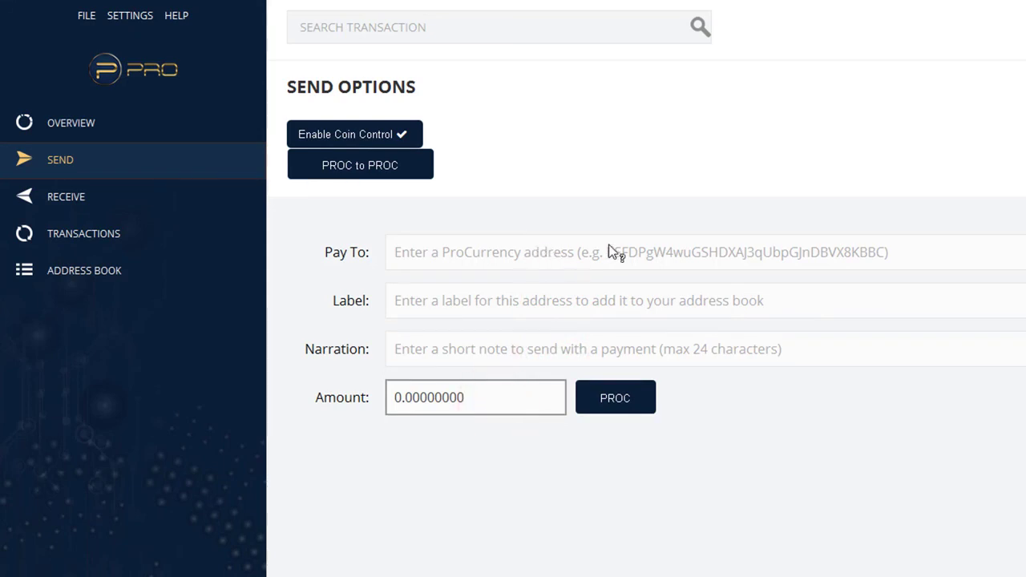
click(78, 201)
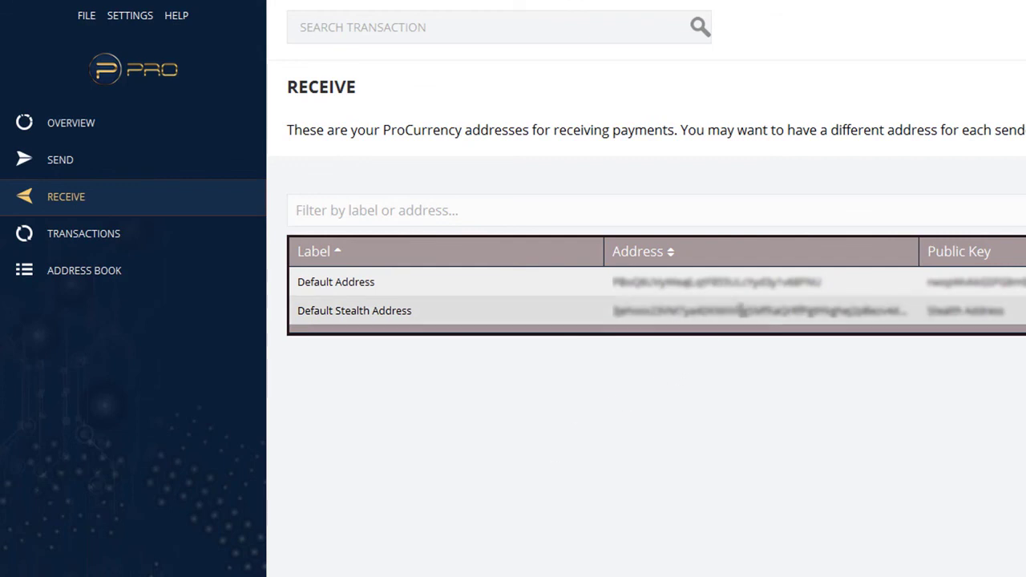
double_click(736, 282)
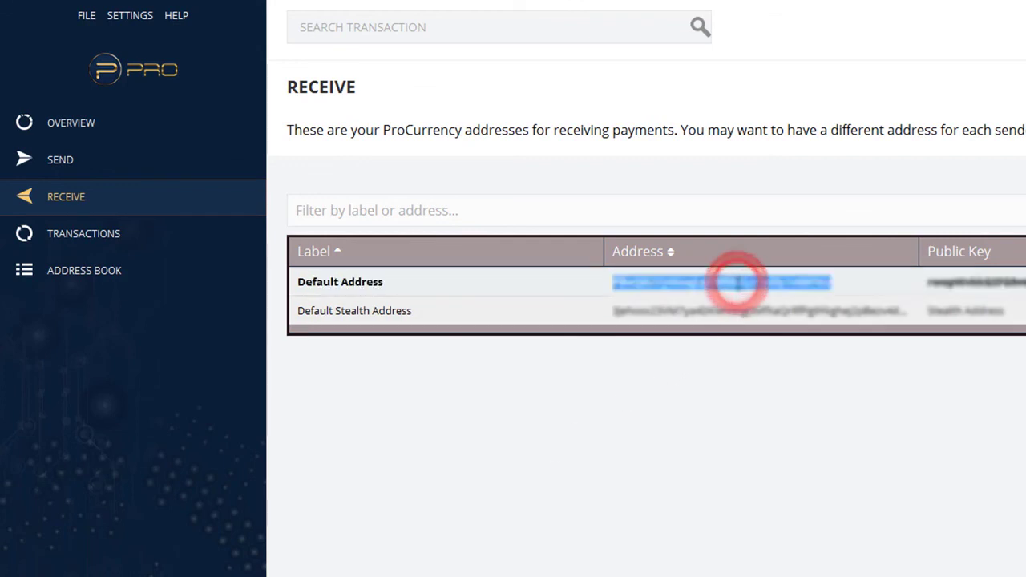
double_click(729, 311)
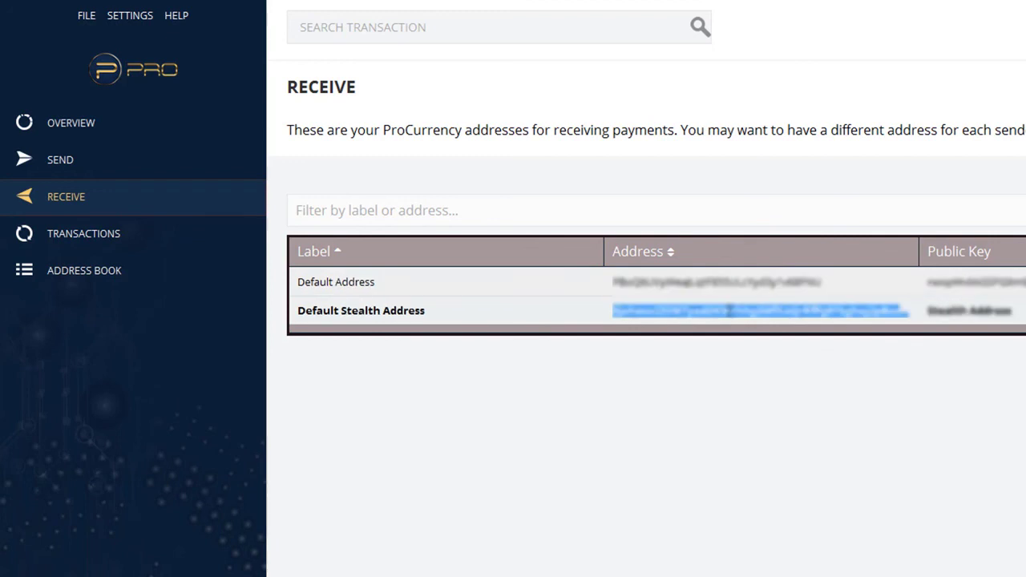
click(709, 387)
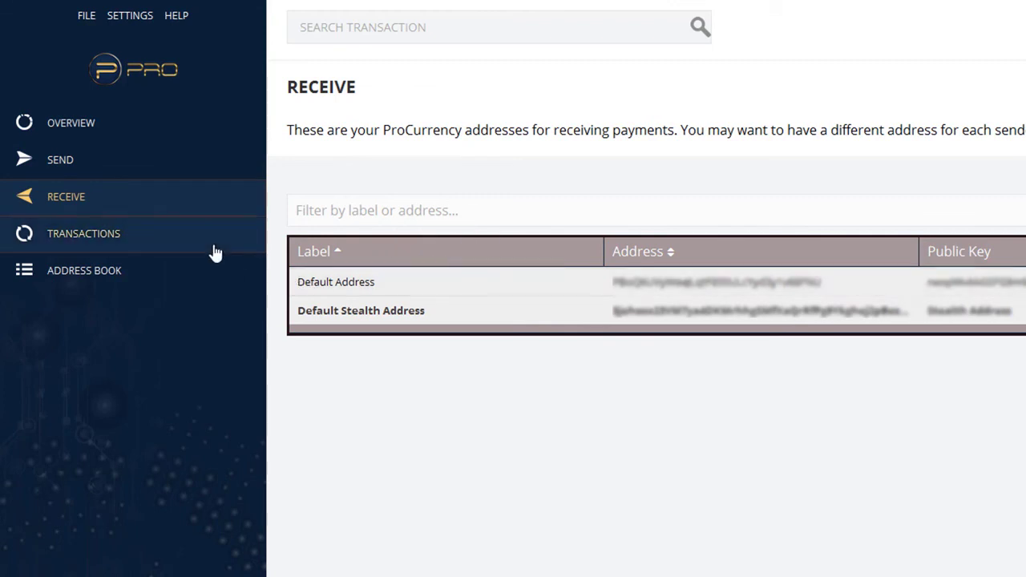
Cycle through Transactions, Address Book, Send (Label field), Transactions, then finish on the empty Address Book.
click(114, 240)
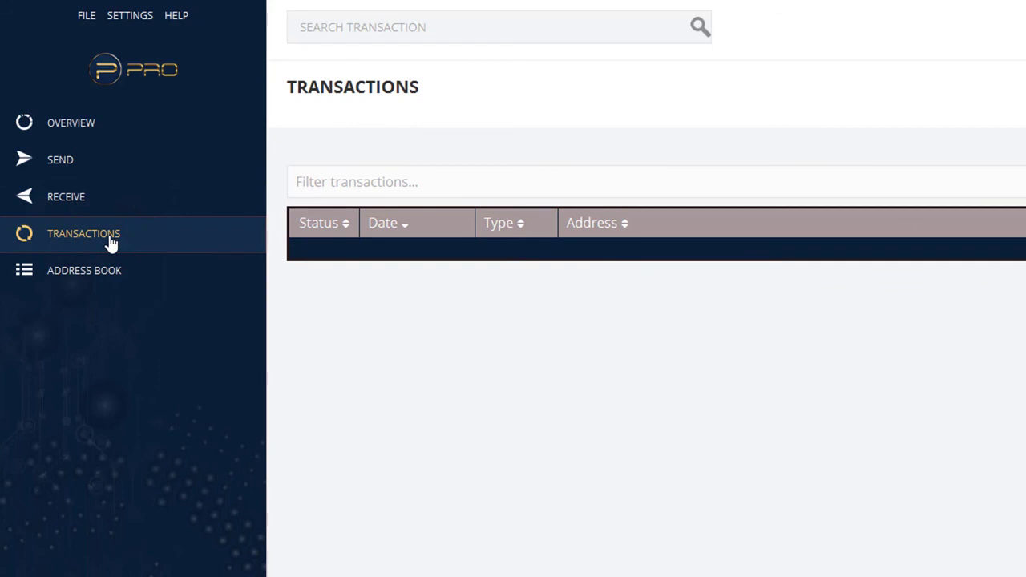
click(96, 277)
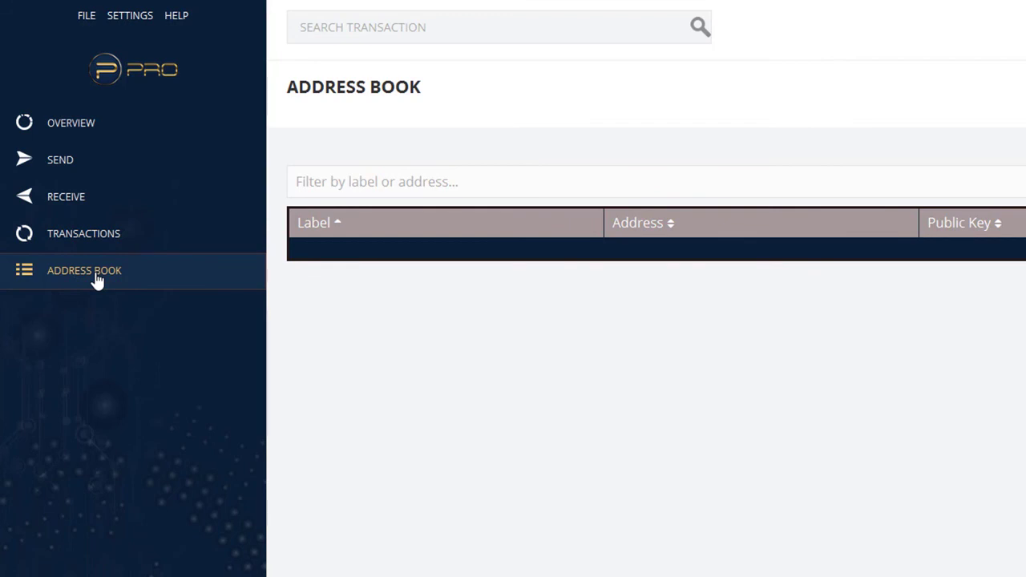
click(66, 163)
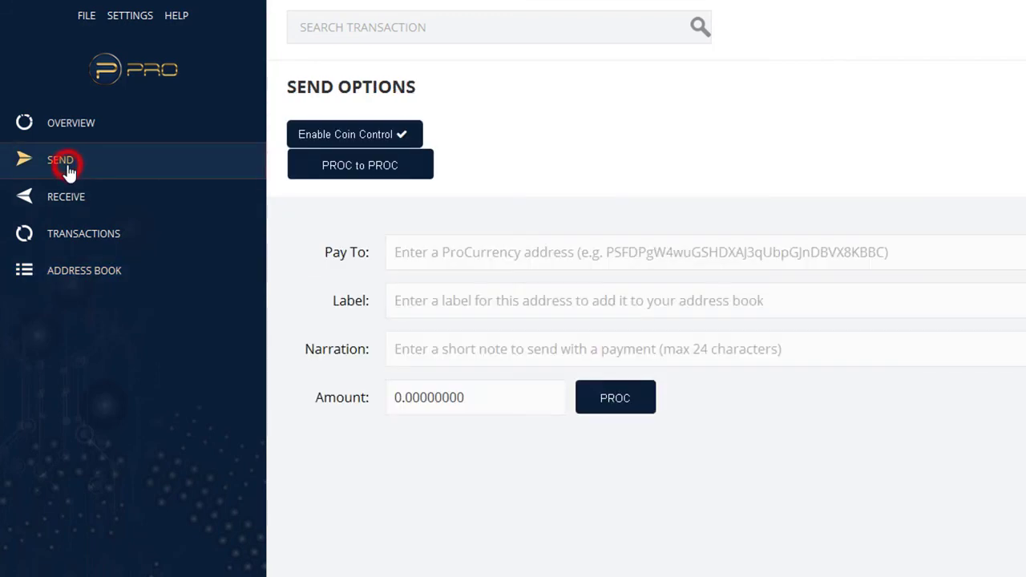
click(493, 304)
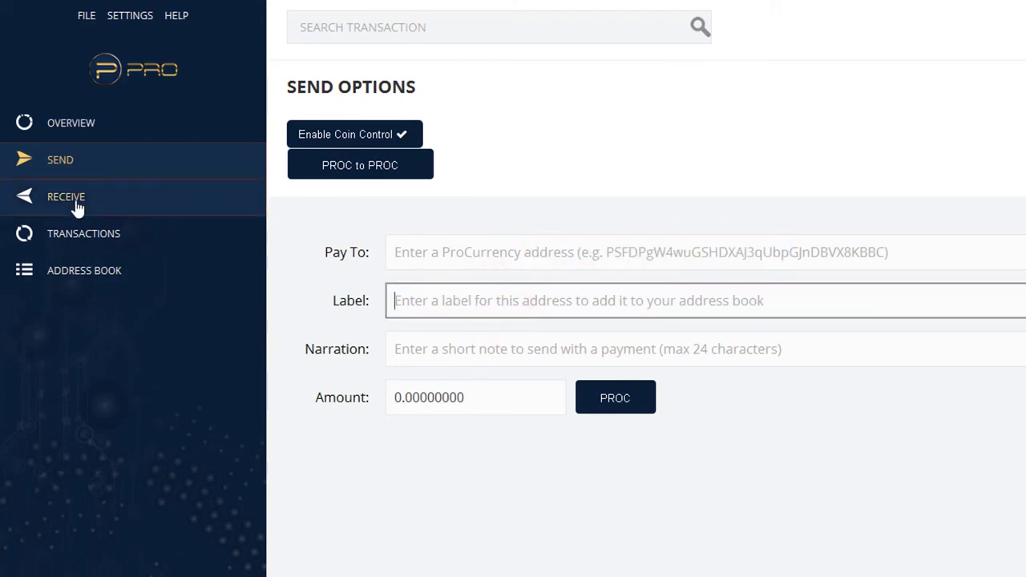
click(80, 235)
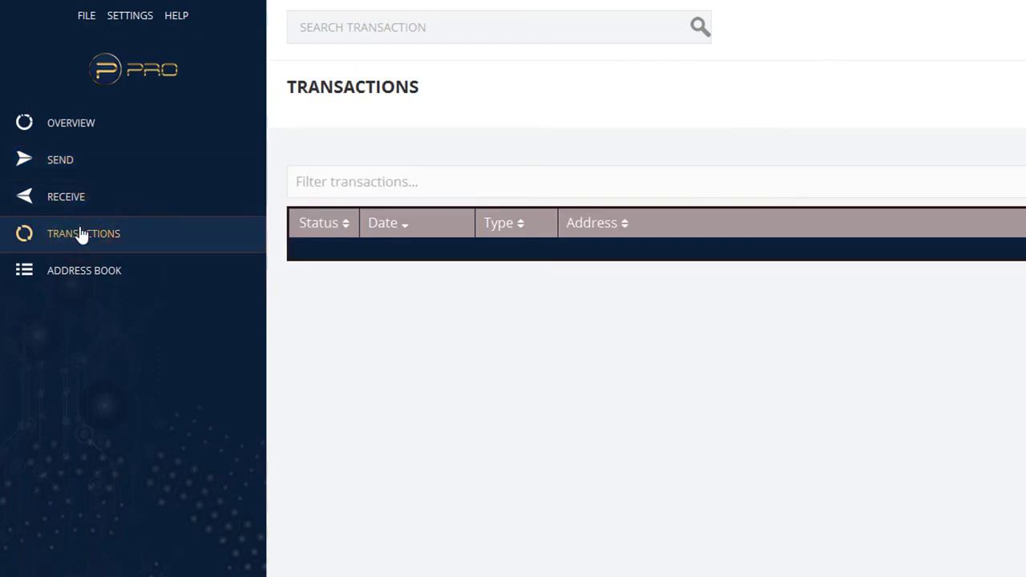
click(80, 270)
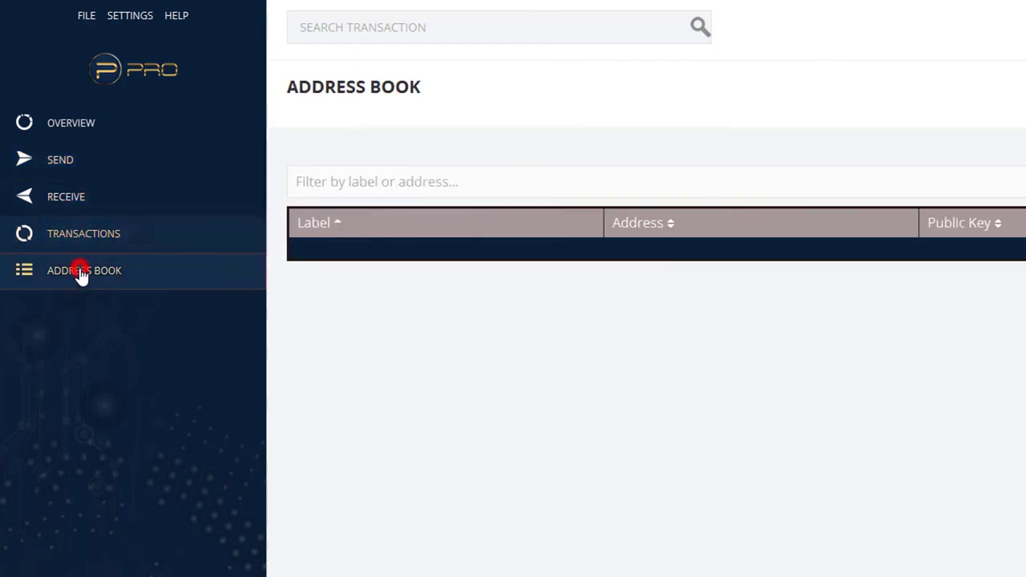